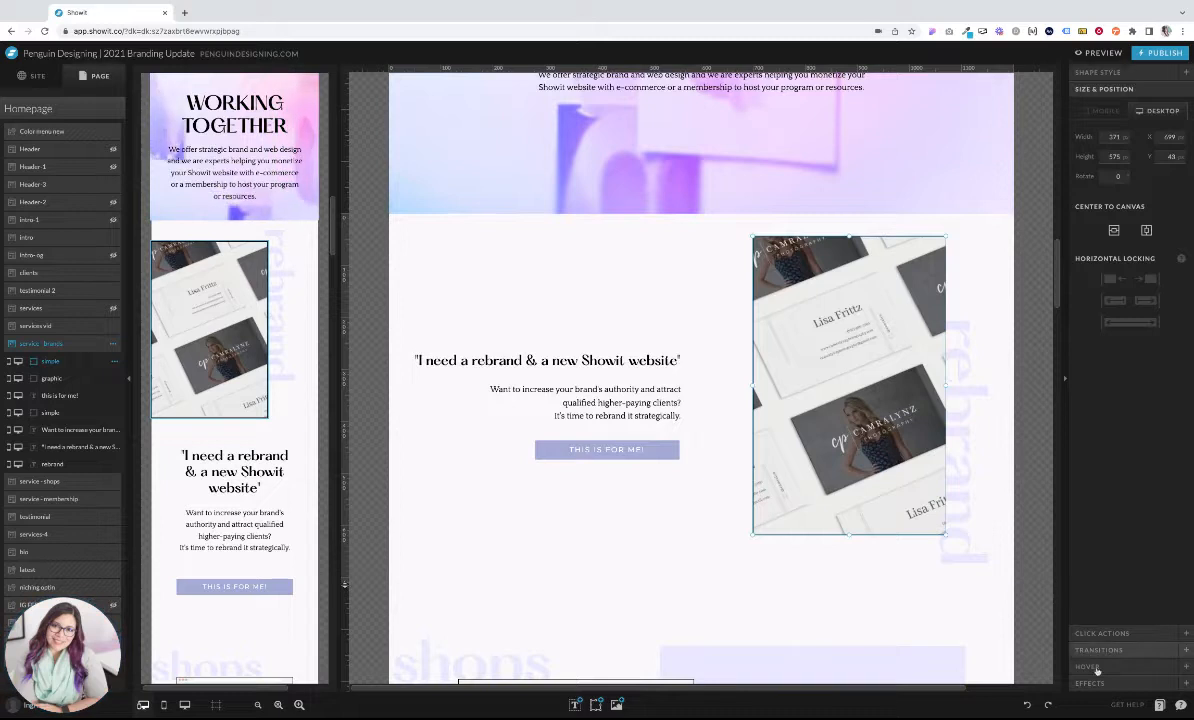
- Examine the Effects settings of the rebrand image frame, the vertical rebrand text and the laptop graphic in the intro section
{"action": "left_click", "coordinate": [1092, 683]}
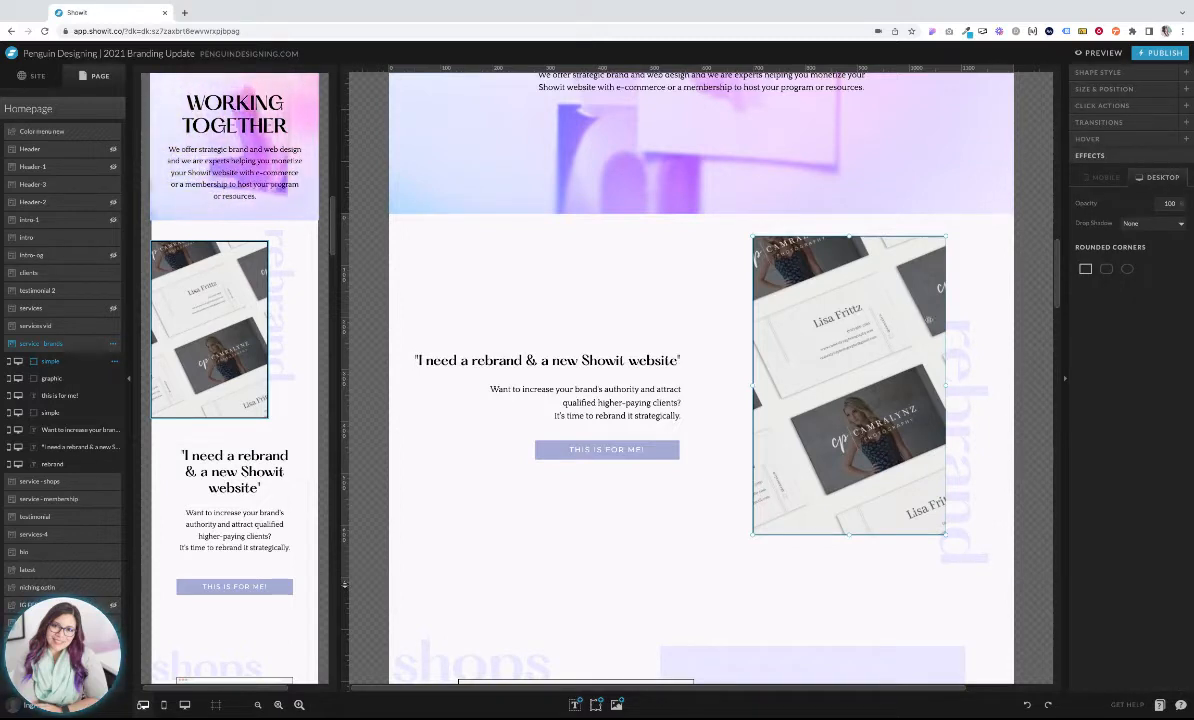
{"action": "left_click", "coordinate": [970, 361]}
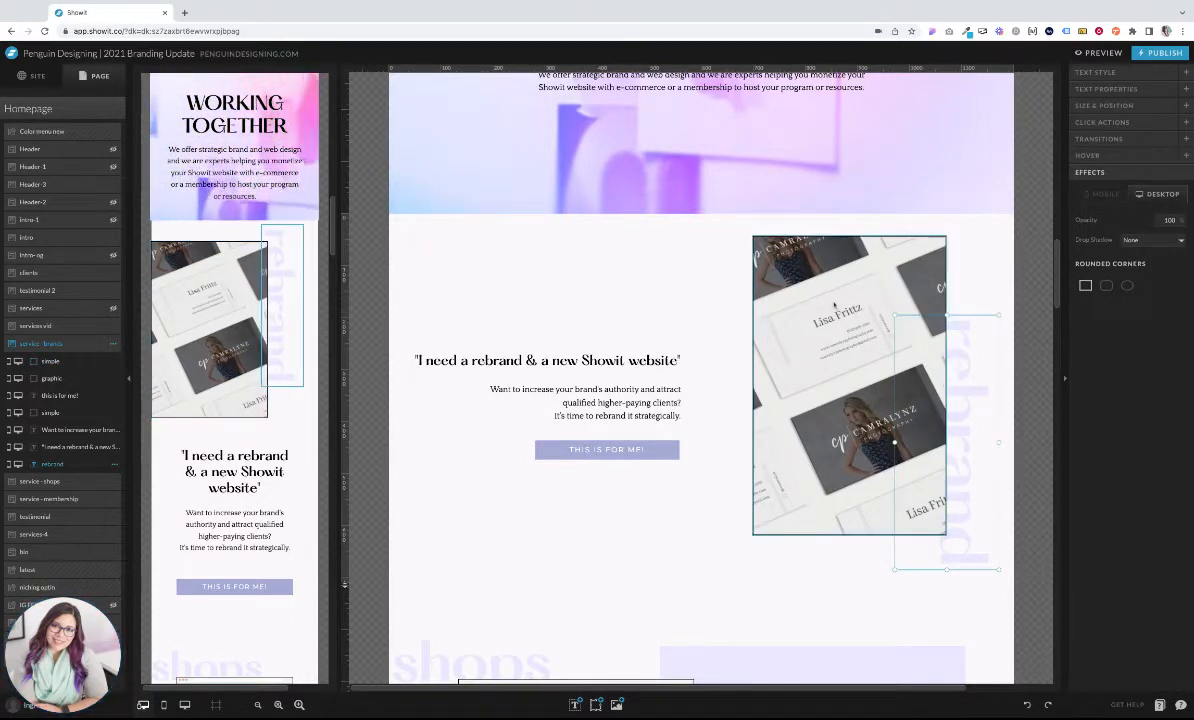
{"action": "left_click", "coordinate": [835, 306]}
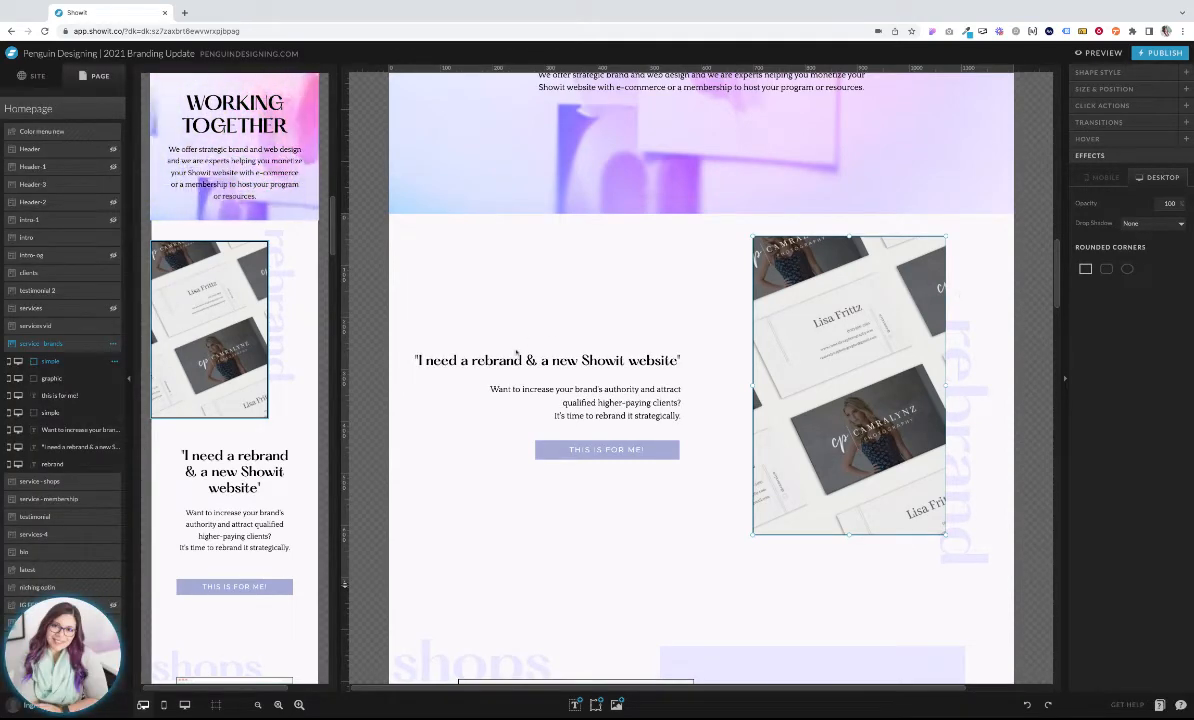
{"action": "scroll", "coordinate": [992, 349], "scroll_direction": "up", "scroll_amount": 10}
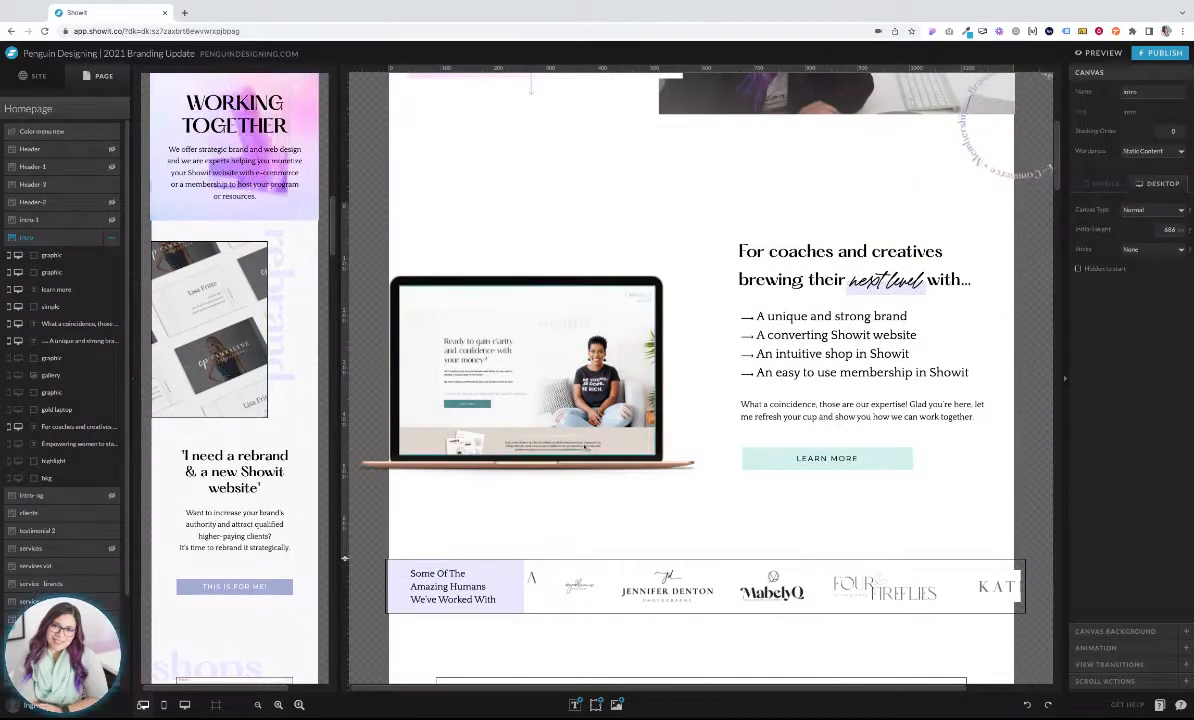
{"action": "left_click", "coordinate": [585, 447]}
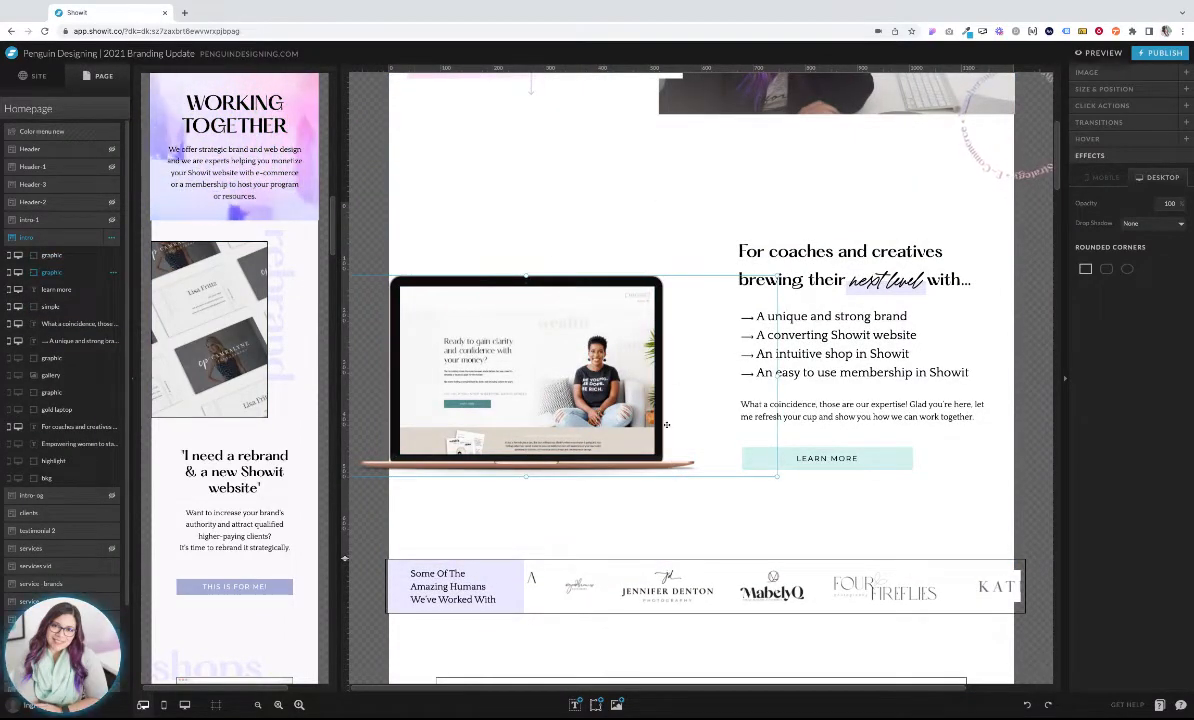
{"action": "scroll", "coordinate": [700, 466], "scroll_direction": "down", "scroll_amount": 10}
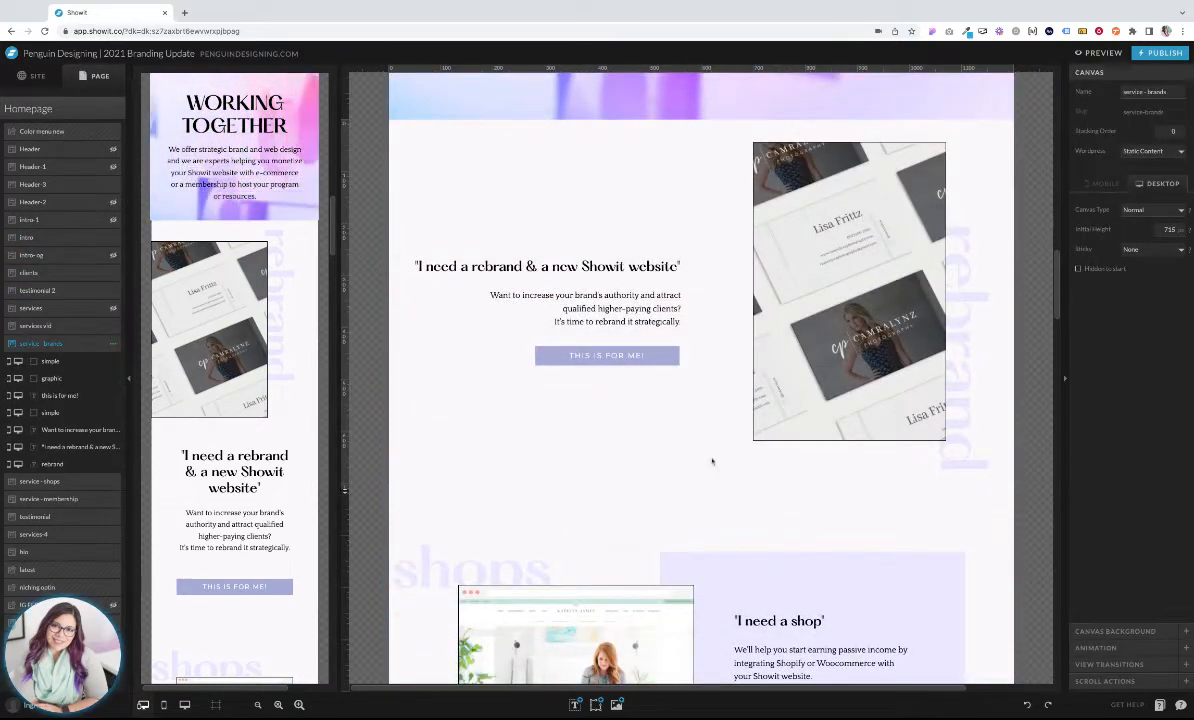
- Add an outer drop shadow to the rebrand image frame and colour it with the purple brand swatch 4
{"action": "left_click", "coordinate": [860, 207]}
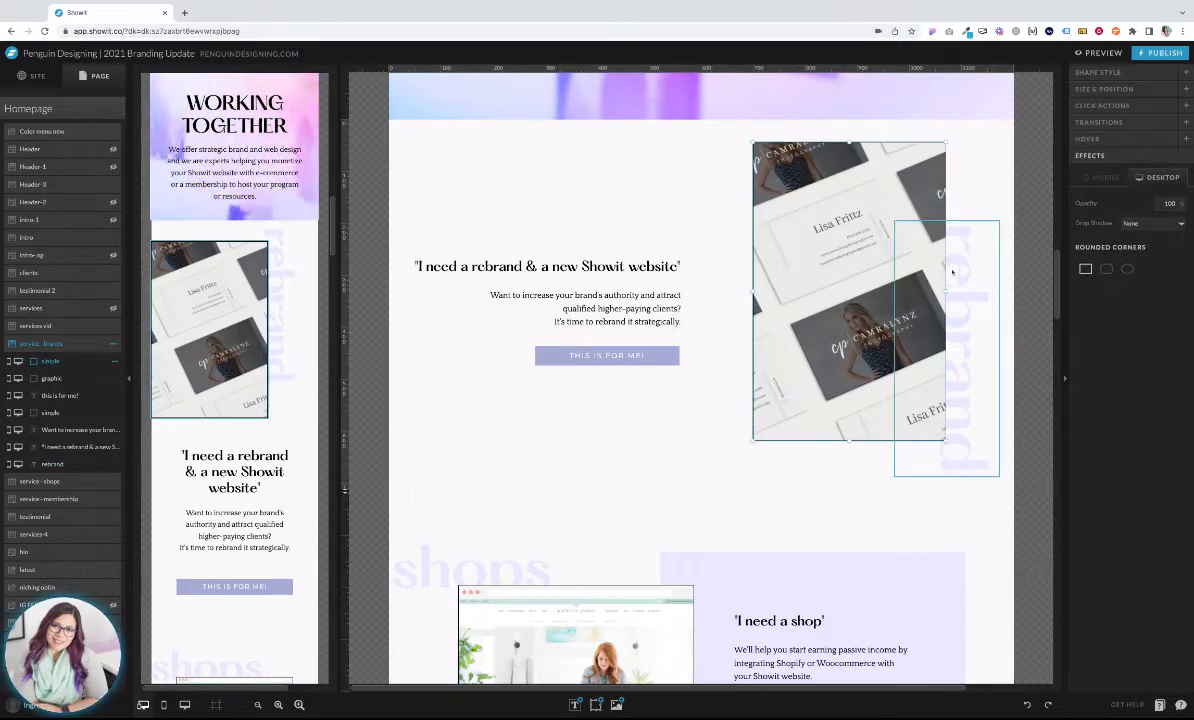
{"action": "left_click", "coordinate": [1148, 226]}
{"action": "left_click", "coordinate": [1142, 244]}
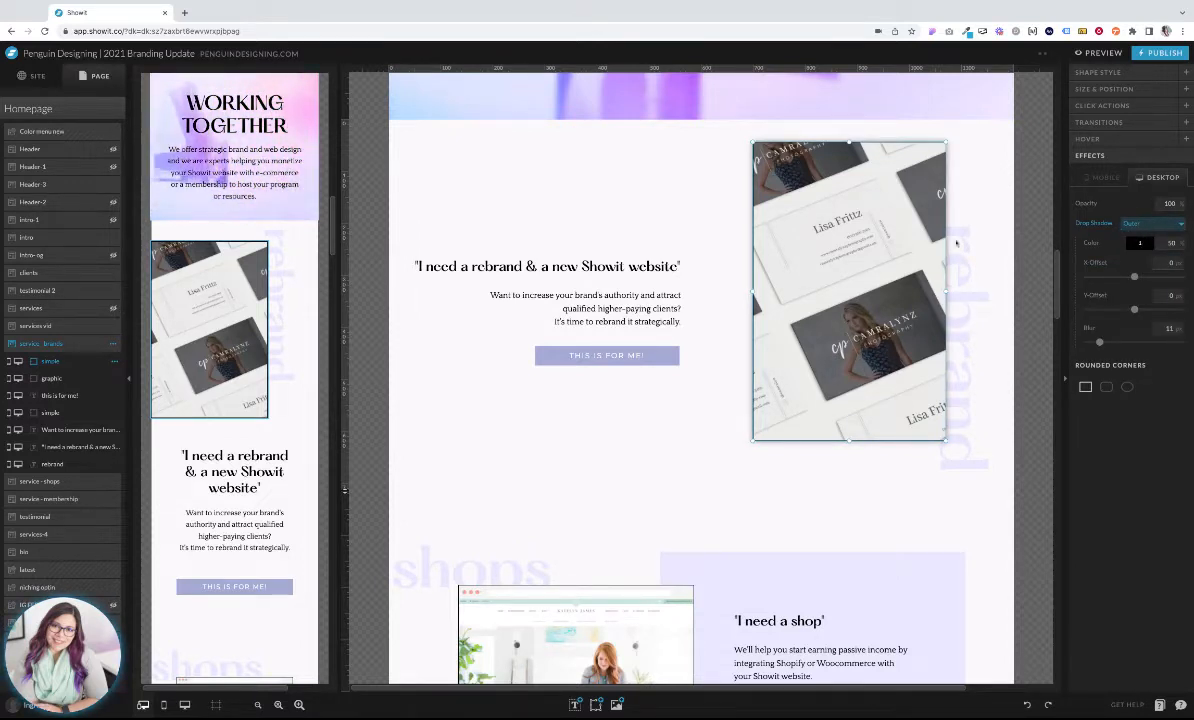
{"action": "left_click_drag", "start_coordinate": [1136, 278], "coordinate": [1136, 279]}
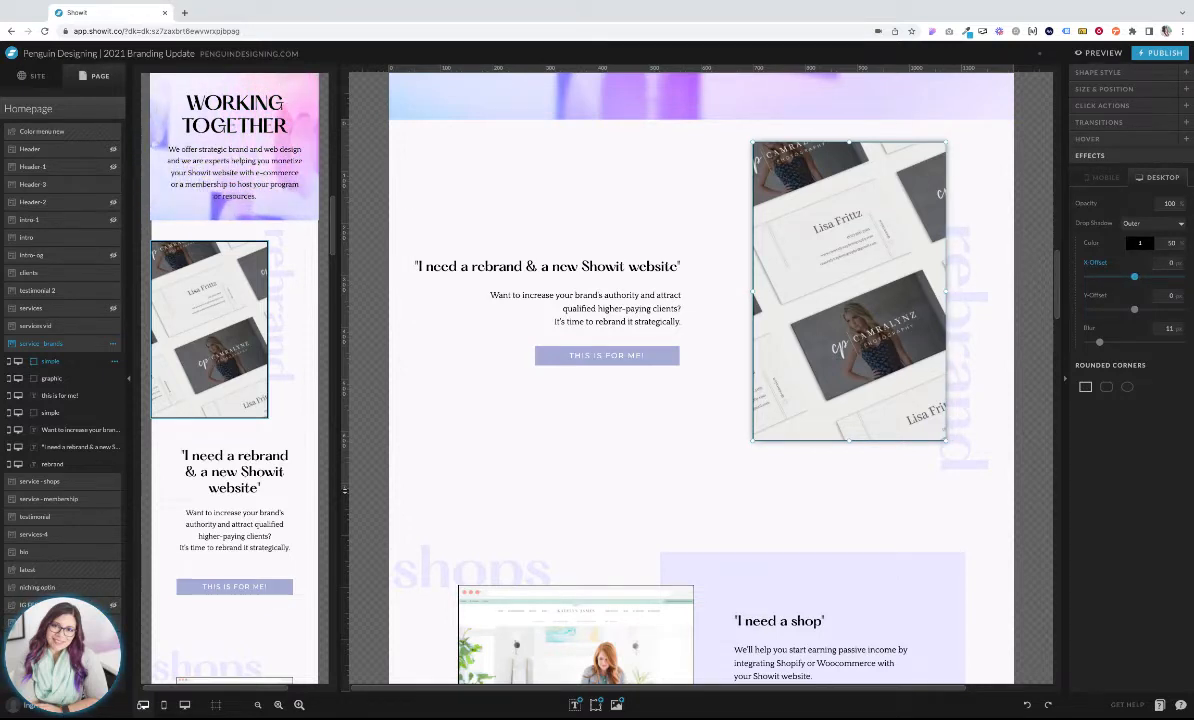
{"action": "left_click", "coordinate": [1140, 243]}
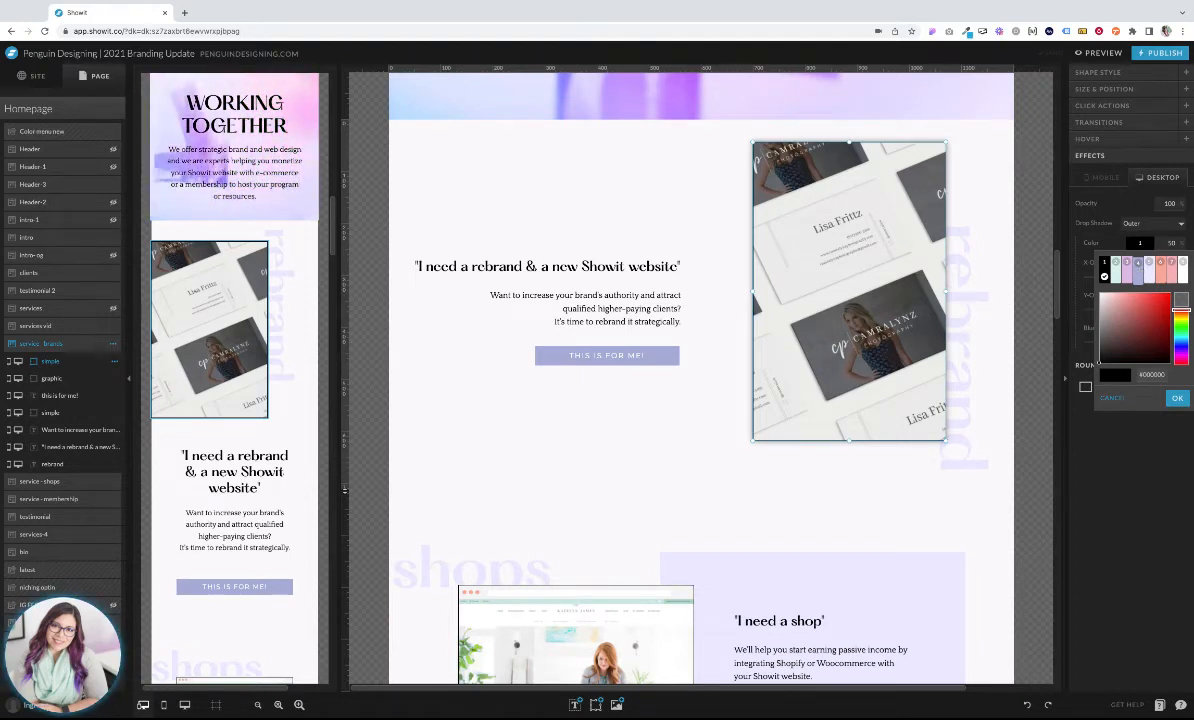
{"action": "left_click", "coordinate": [1138, 263]}
{"action": "left_click", "coordinate": [1177, 398]}
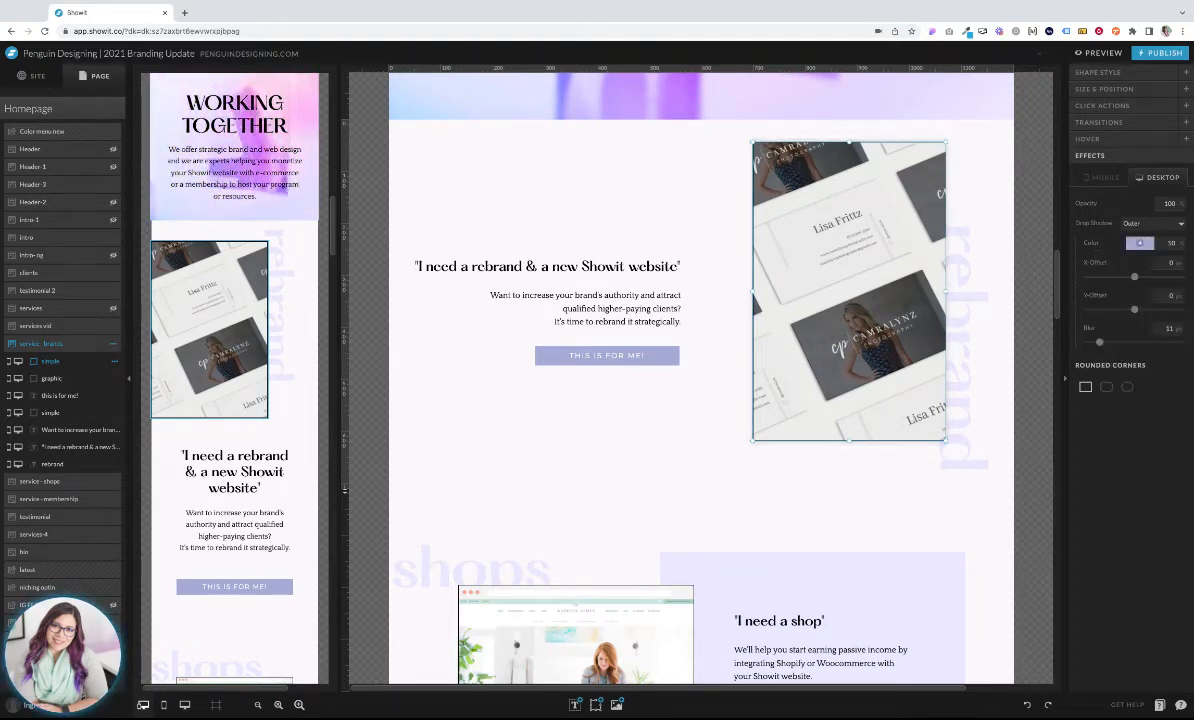
- Check the services-brands canvas background colour, and change the rebrand image's drop shadow to a darker shade of the brand purple
{"action": "left_click", "coordinate": [987, 185]}
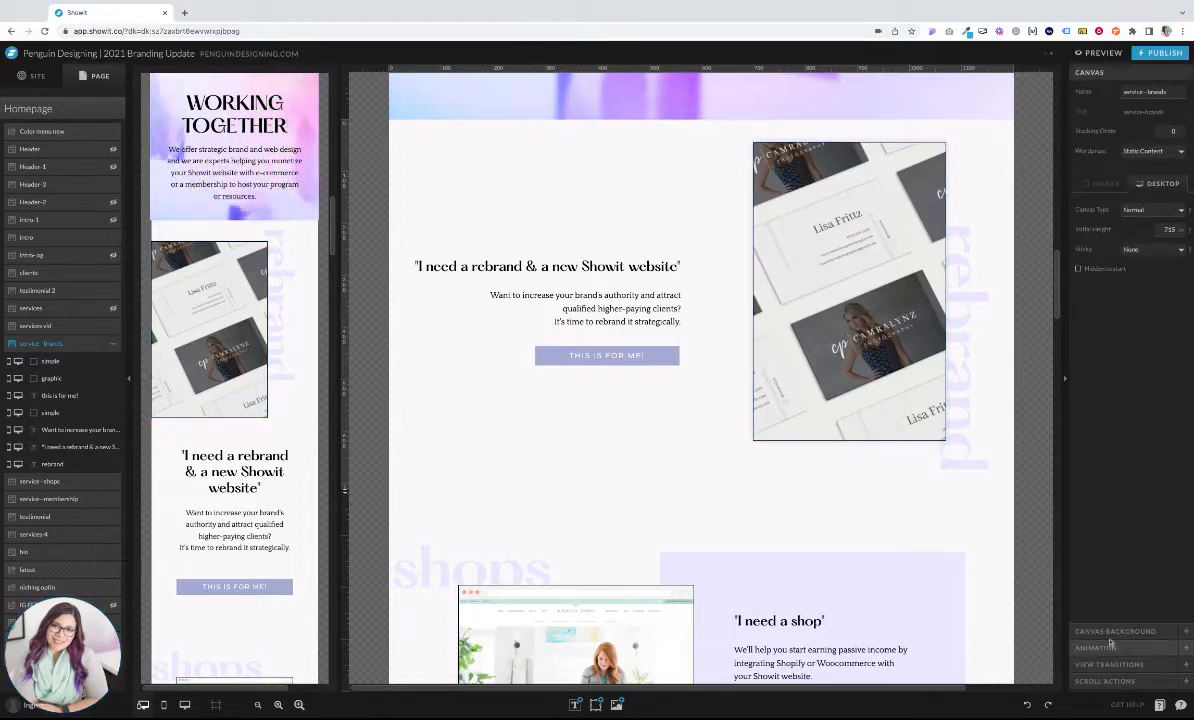
{"action": "left_click", "coordinate": [1112, 631]}
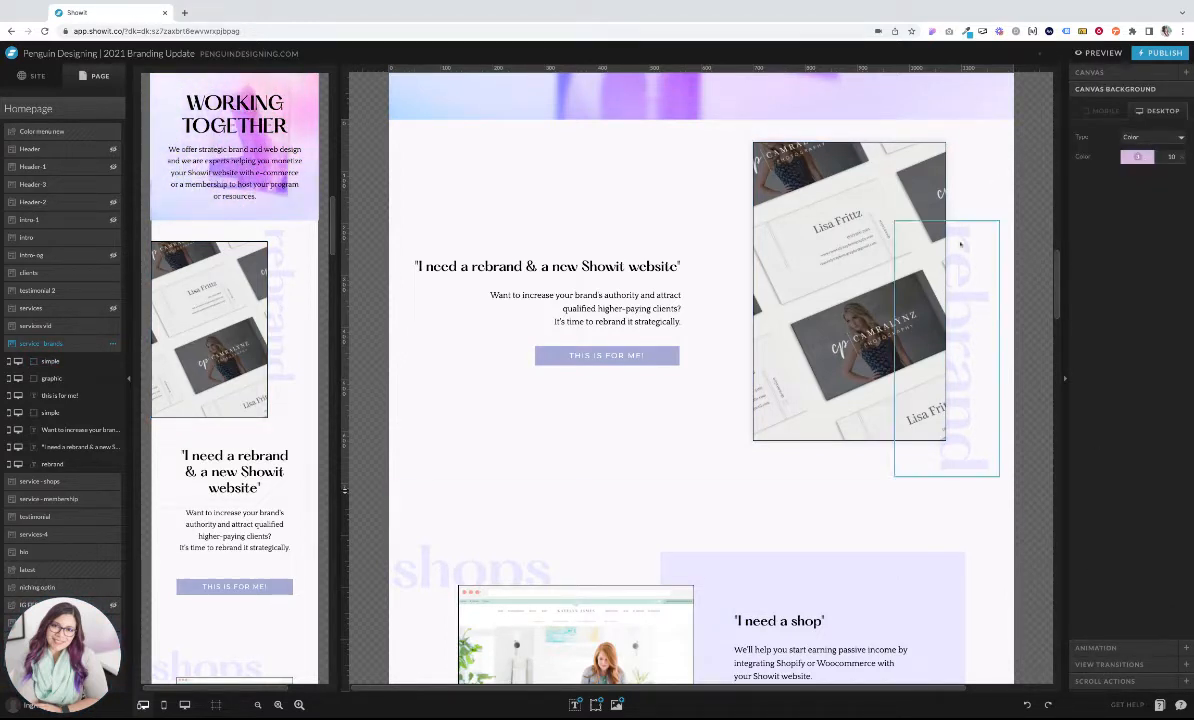
{"action": "left_click", "coordinate": [900, 290]}
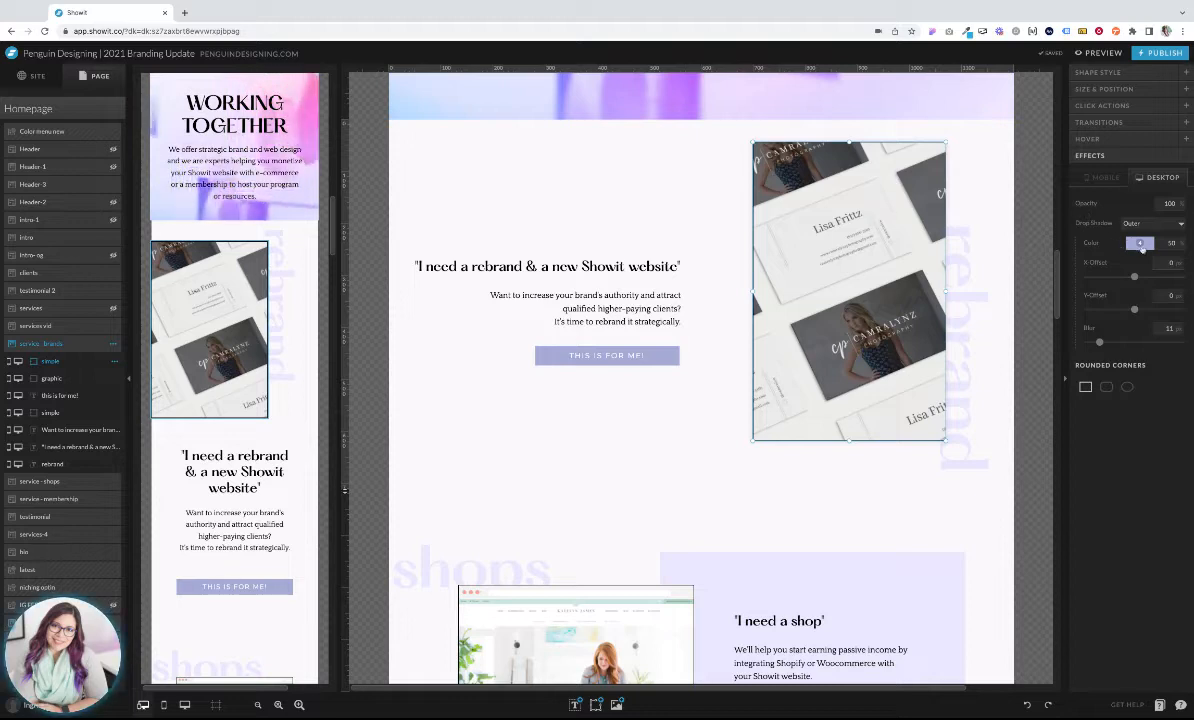
{"action": "left_click", "coordinate": [1140, 244]}
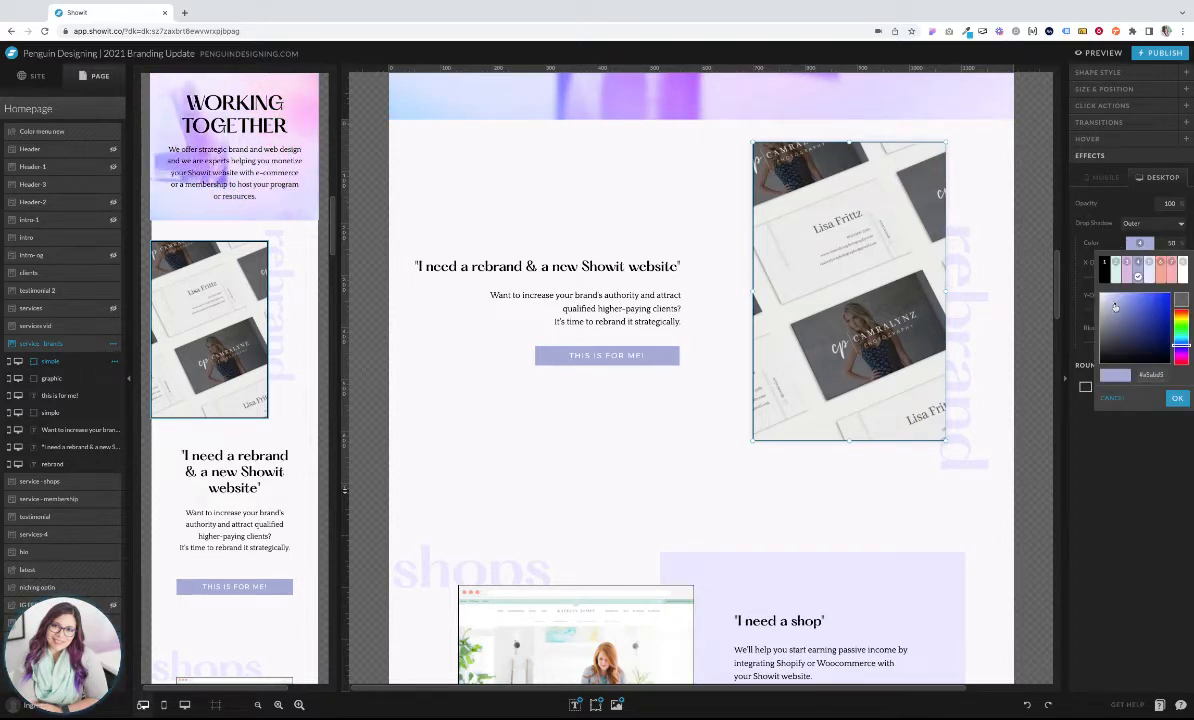
{"action": "left_click_drag", "start_coordinate": [1116, 314], "coordinate": [1120, 329]}
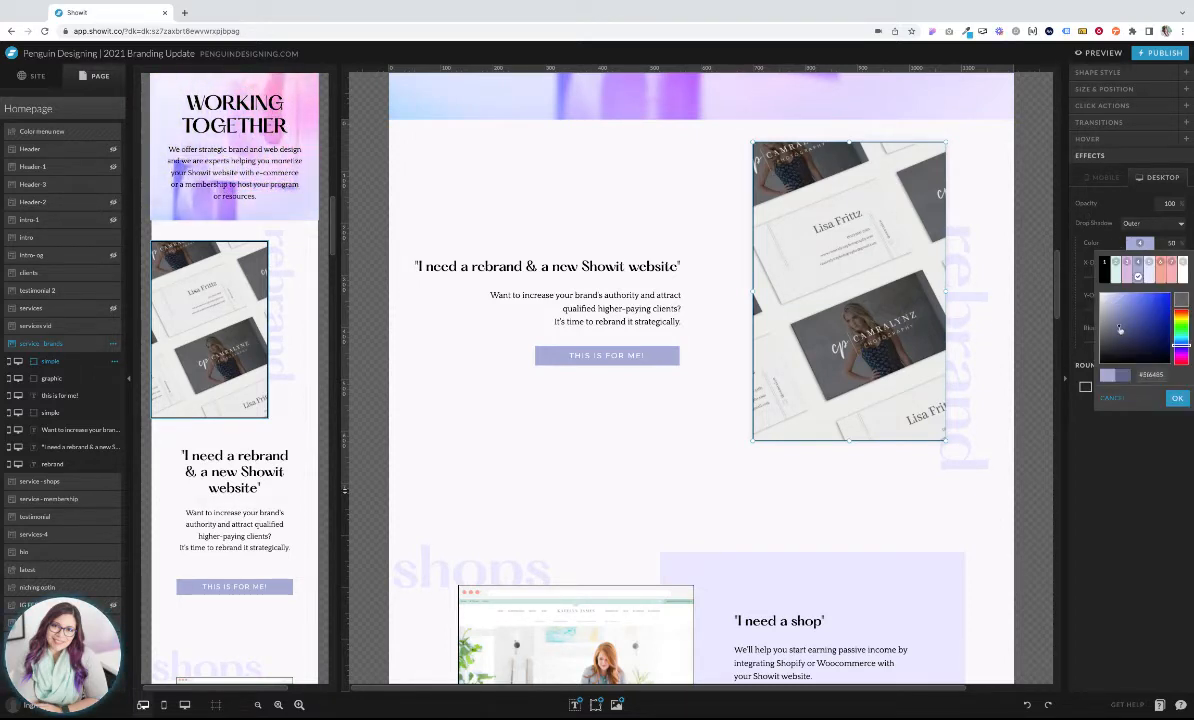
{"action": "left_click", "coordinate": [1177, 398]}
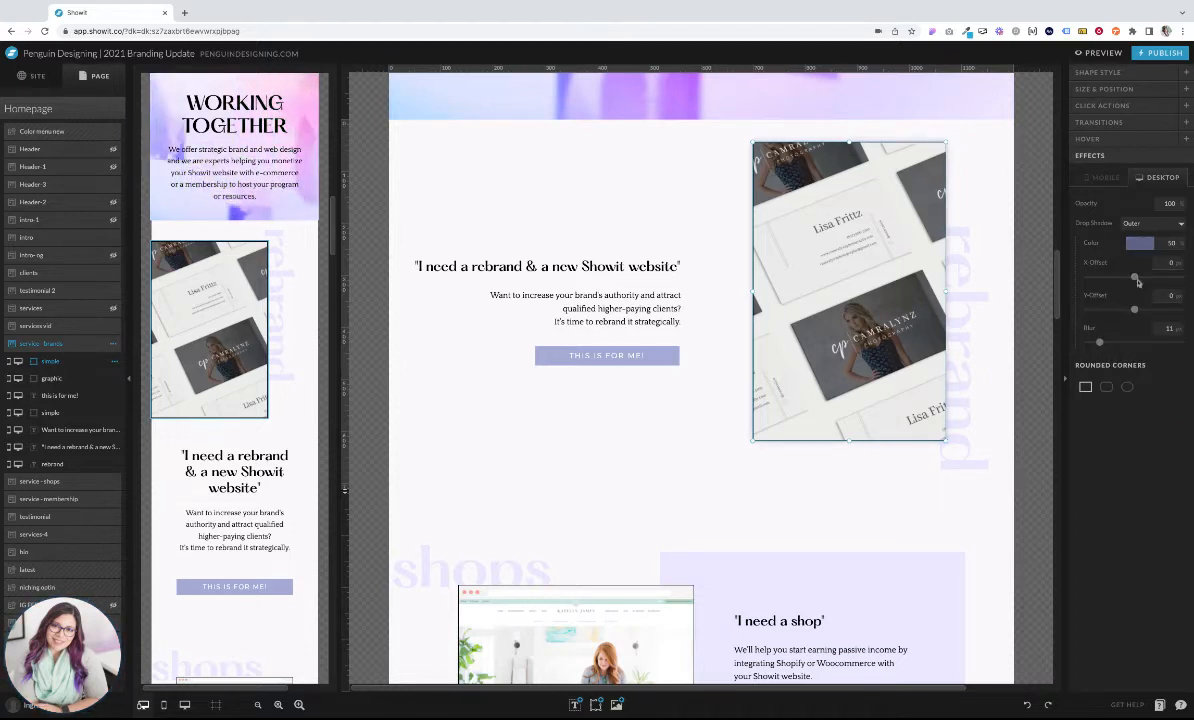
- Set the rebrand image's drop shadow to X-offset 6 px, Y-offset 7 px, blur 26 px and colour opacity 69%
{"action": "left_click_drag", "start_coordinate": [1134, 278], "coordinate": [1140, 277]}
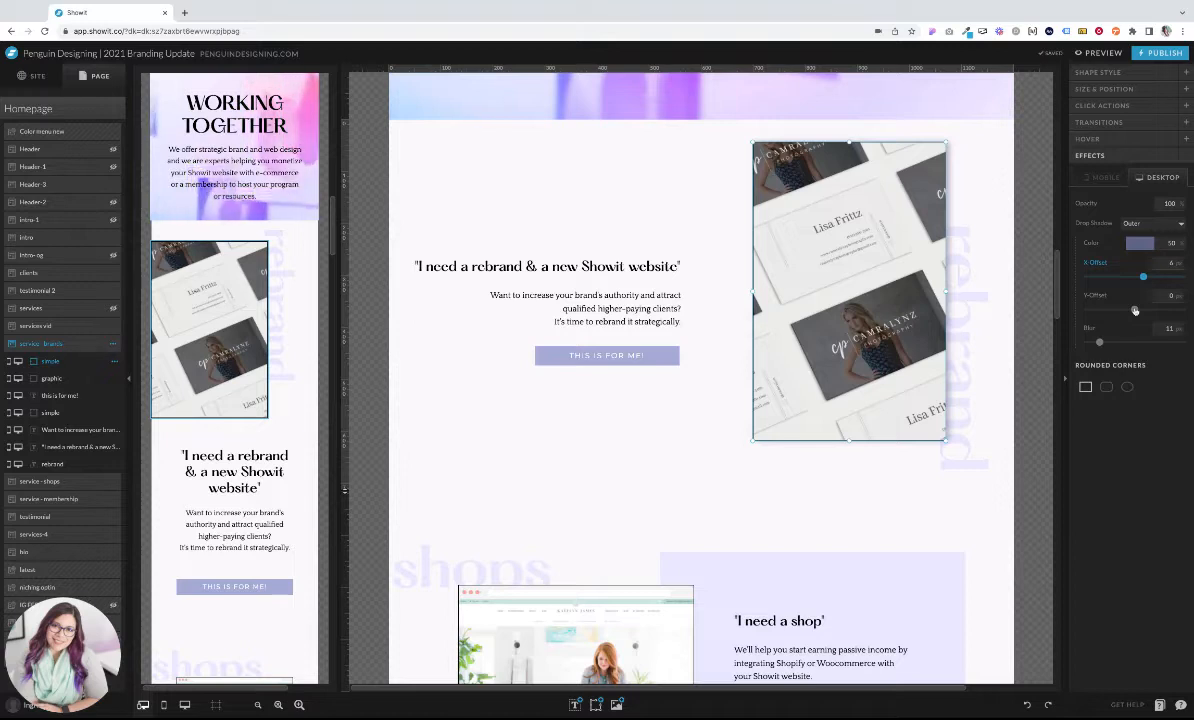
{"action": "left_click", "coordinate": [1134, 310]}
{"action": "left_click_drag", "start_coordinate": [1140, 309], "coordinate": [1145, 309]}
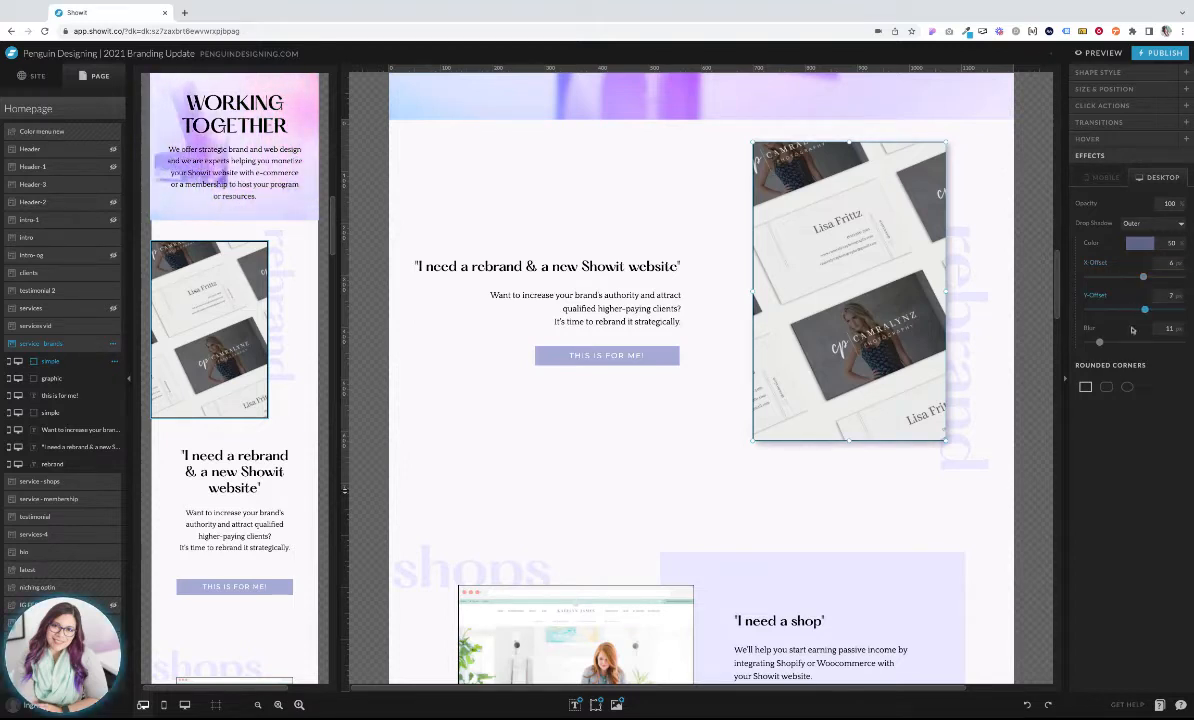
{"action": "left_click_drag", "start_coordinate": [1102, 344], "coordinate": [1113, 343]}
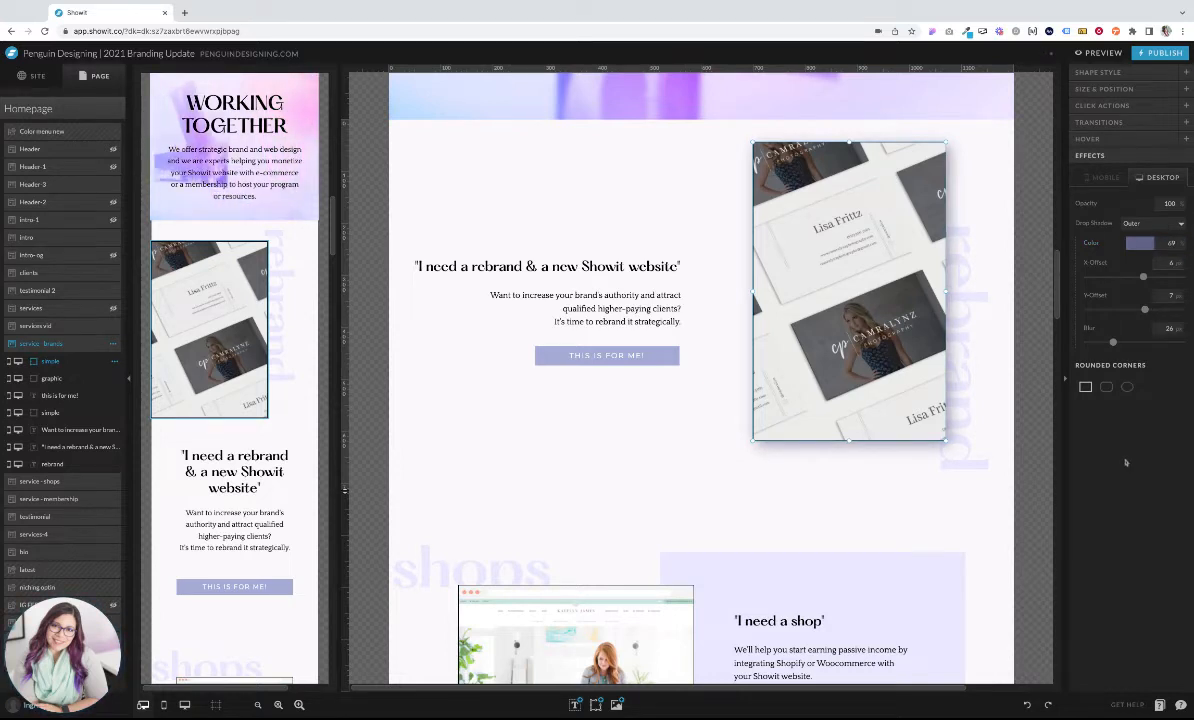
{"action": "left_click", "coordinate": [991, 197]}
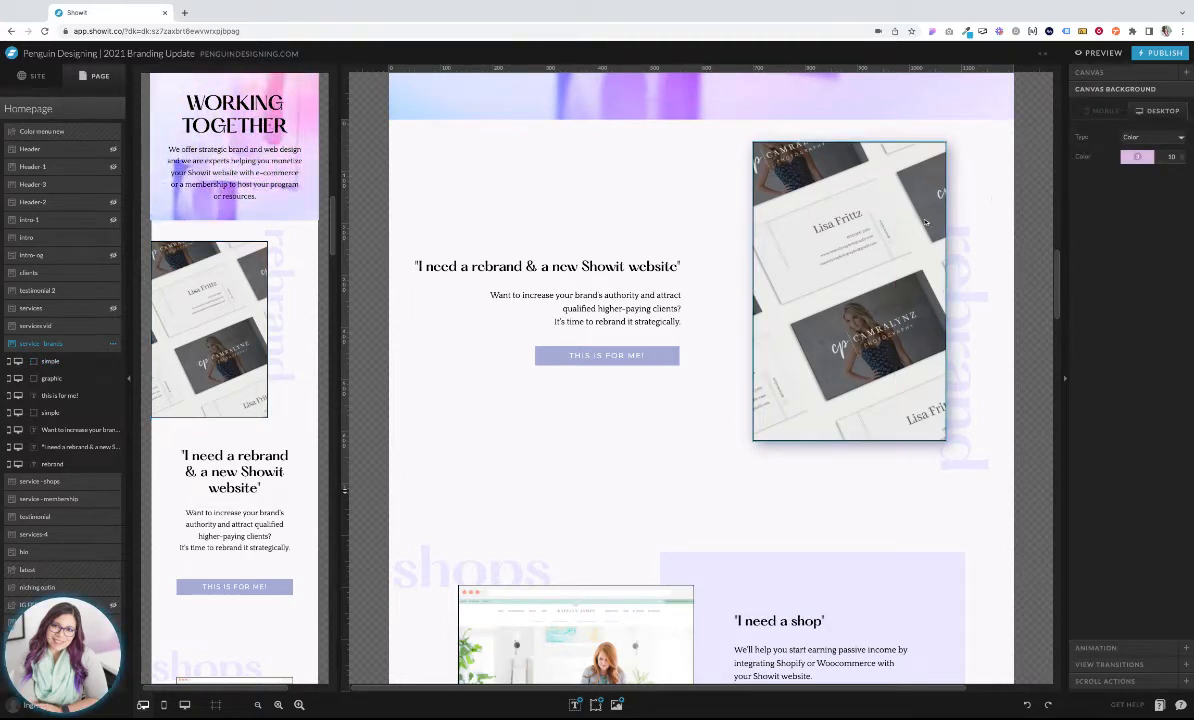
- Try black as the drop shadow colour on the rebrand image frame
{"action": "left_click", "coordinate": [925, 222]}
{"action": "left_click", "coordinate": [1140, 243]}
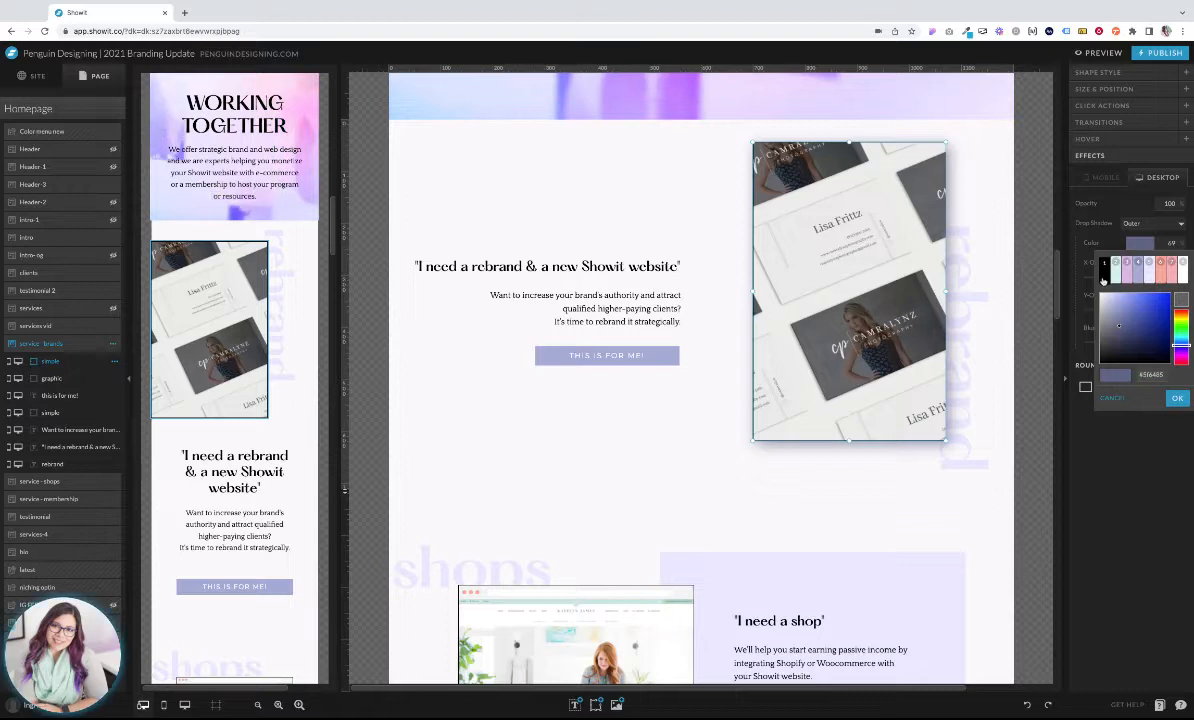
{"action": "left_click", "coordinate": [1104, 267]}
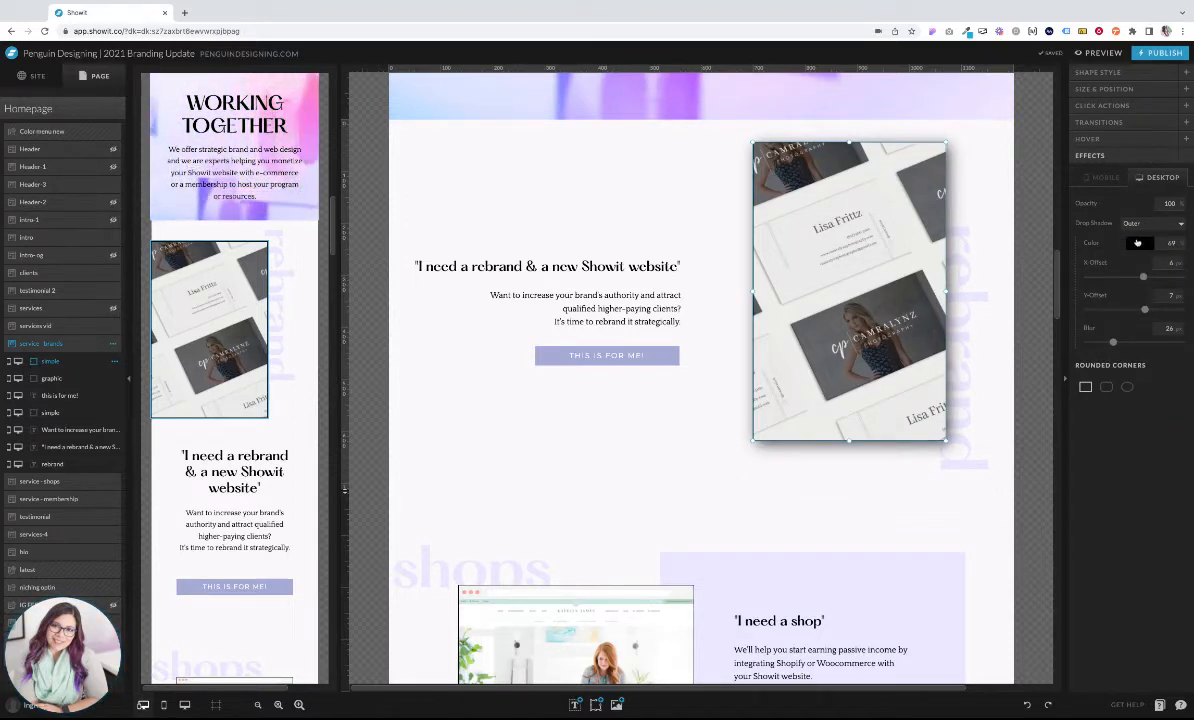
- Recolour the rebrand image's drop shadow with purple brand swatch 4, darkened to a muted slate purple
{"action": "left_click", "coordinate": [1137, 243]}
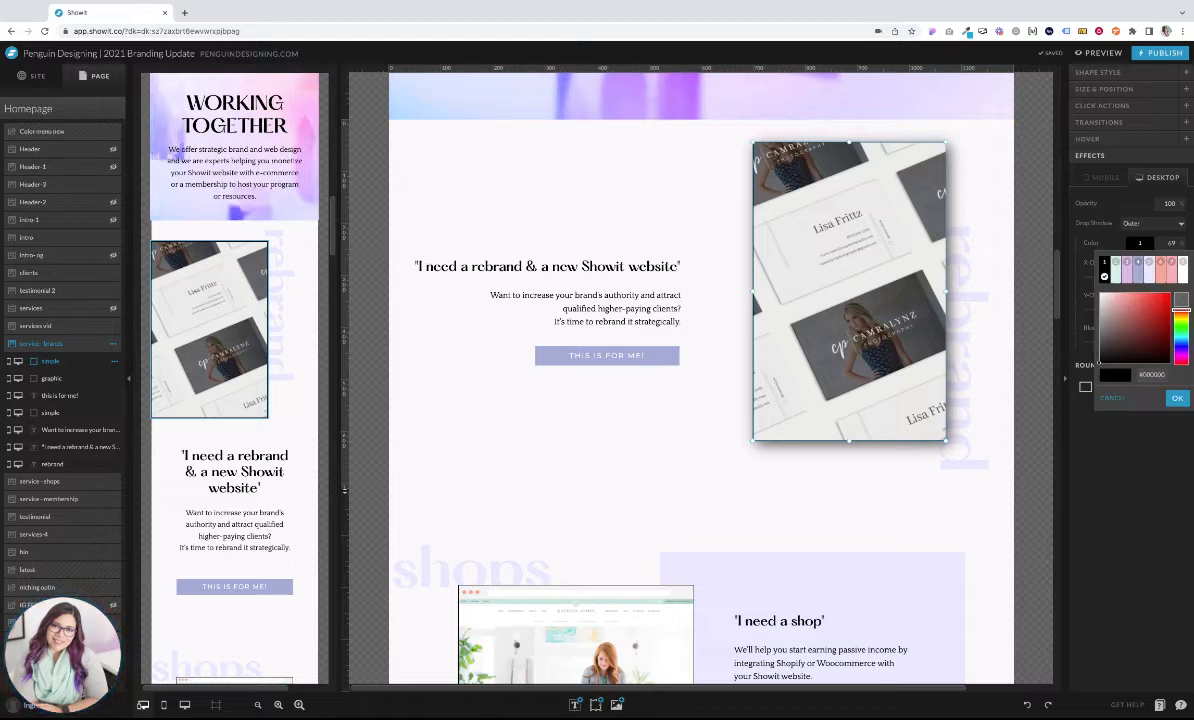
{"action": "left_click", "coordinate": [1137, 258]}
{"action": "left_click", "coordinate": [1139, 244]}
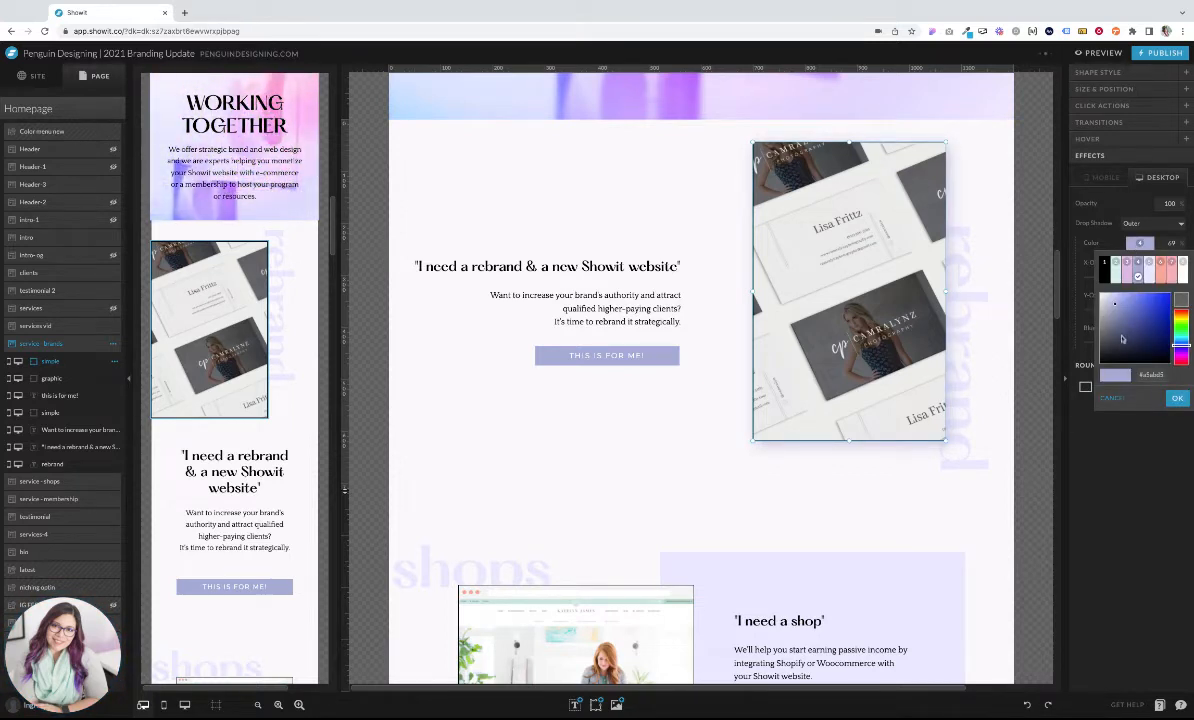
{"action": "left_click", "coordinate": [1119, 332]}
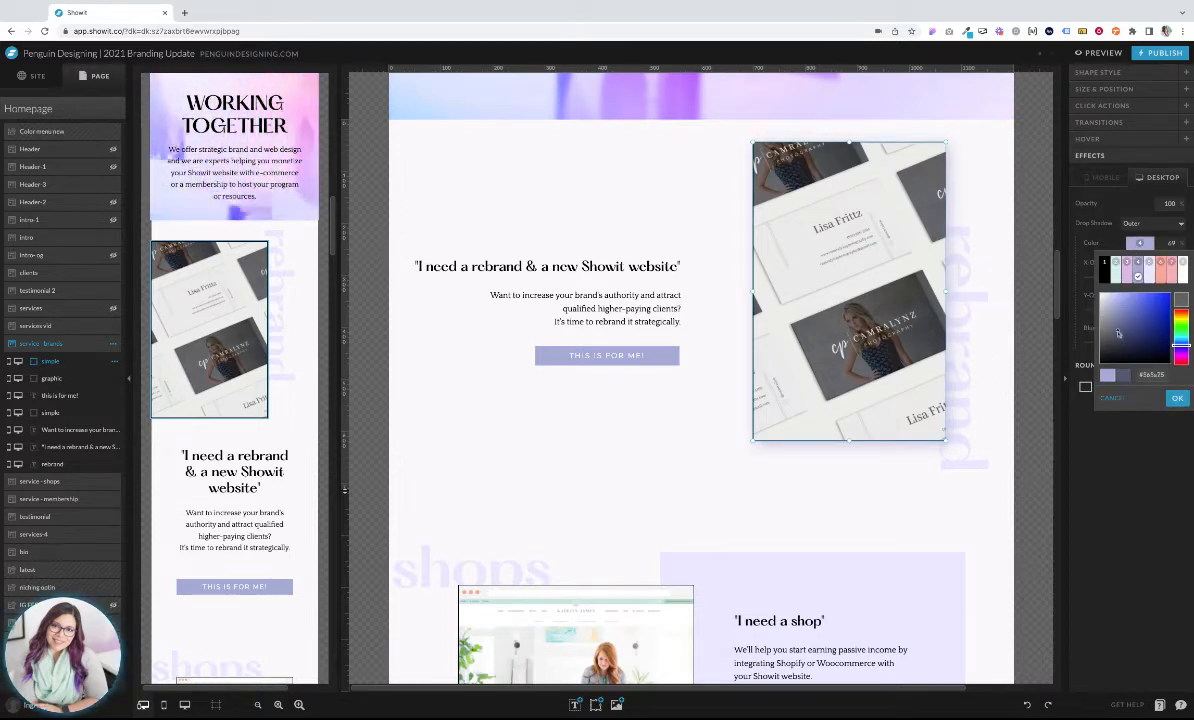
{"action": "left_click", "coordinate": [1176, 398]}
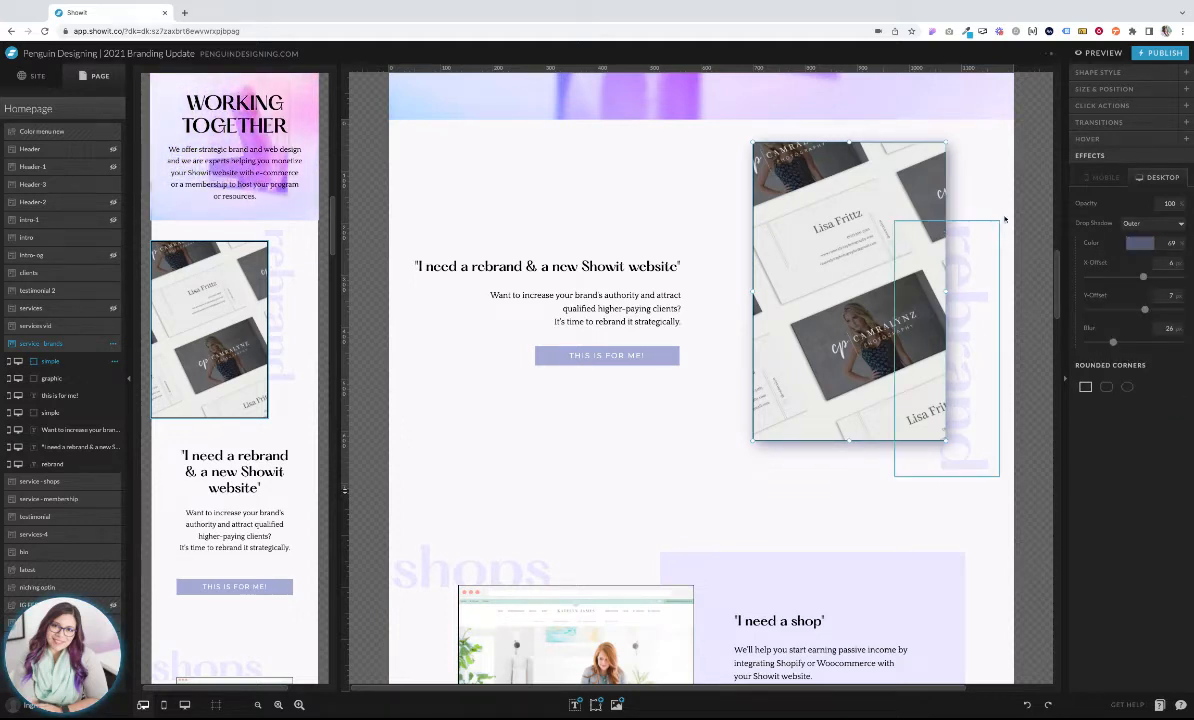
{"action": "left_click", "coordinate": [1004, 183]}
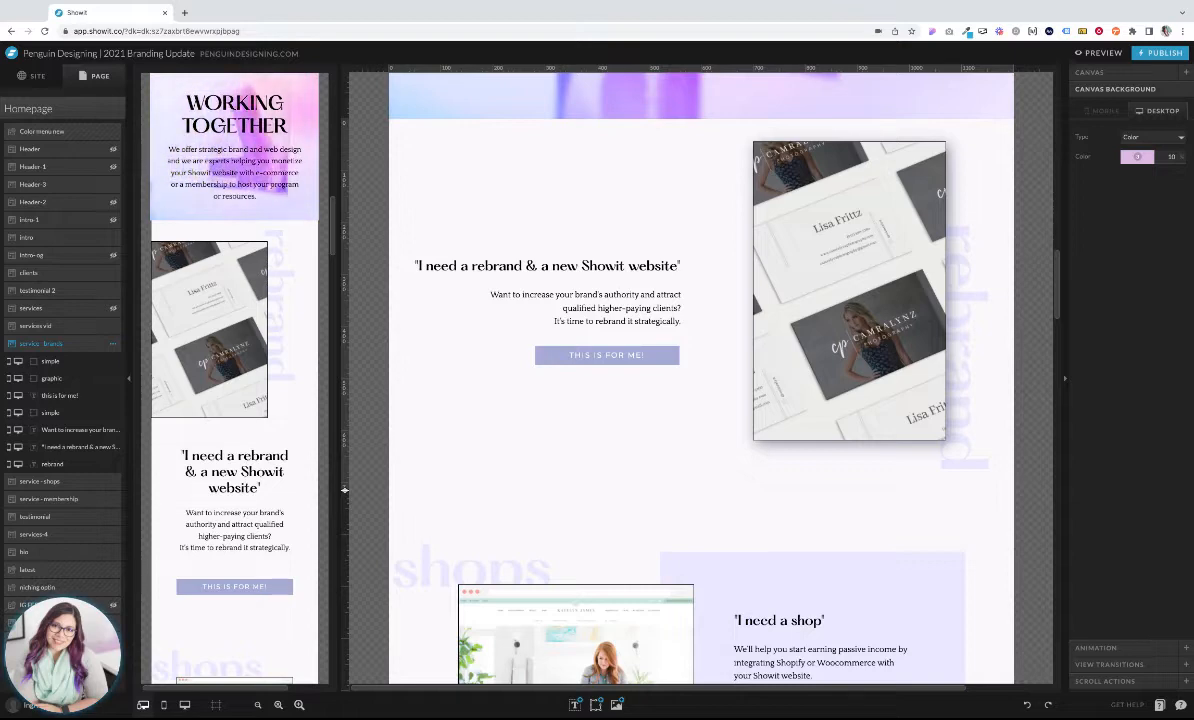
- Add an outer drop shadow to the "I need a shop" image, coloured with purple brand swatch 4 darkened to a muted slate purple
{"action": "scroll", "coordinate": [681, 226], "scroll_direction": "down", "scroll_amount": 3}
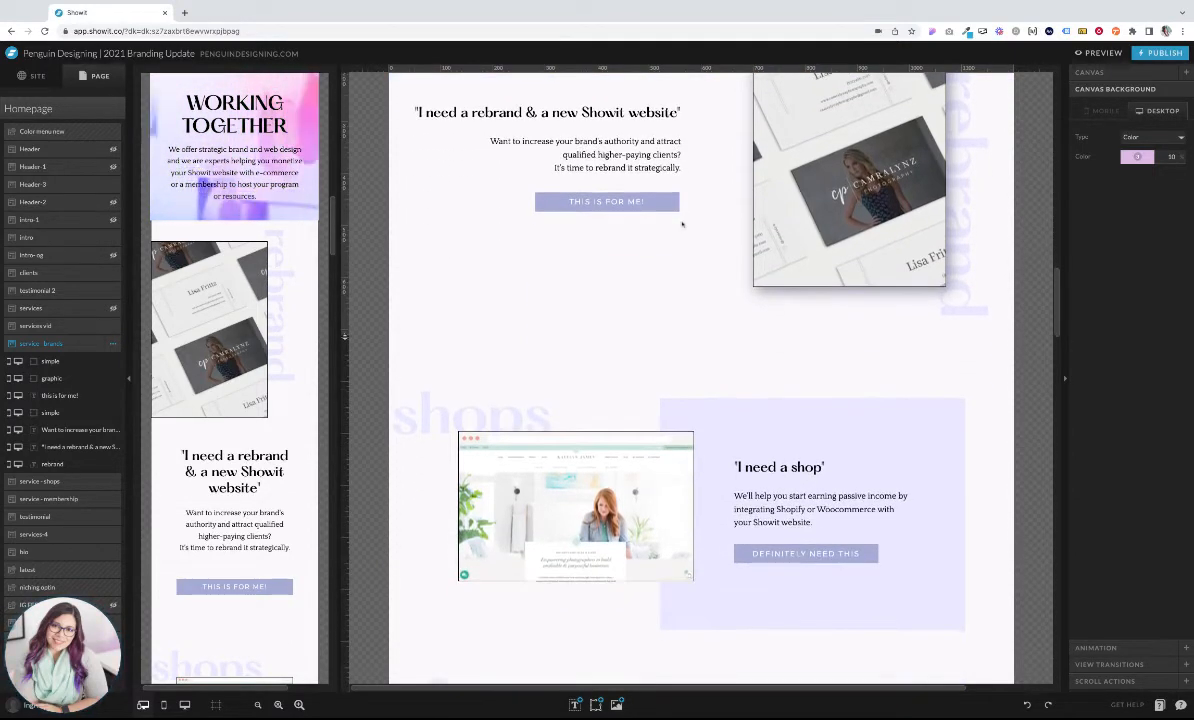
{"action": "scroll", "coordinate": [682, 224], "scroll_direction": "up", "scroll_amount": 2}
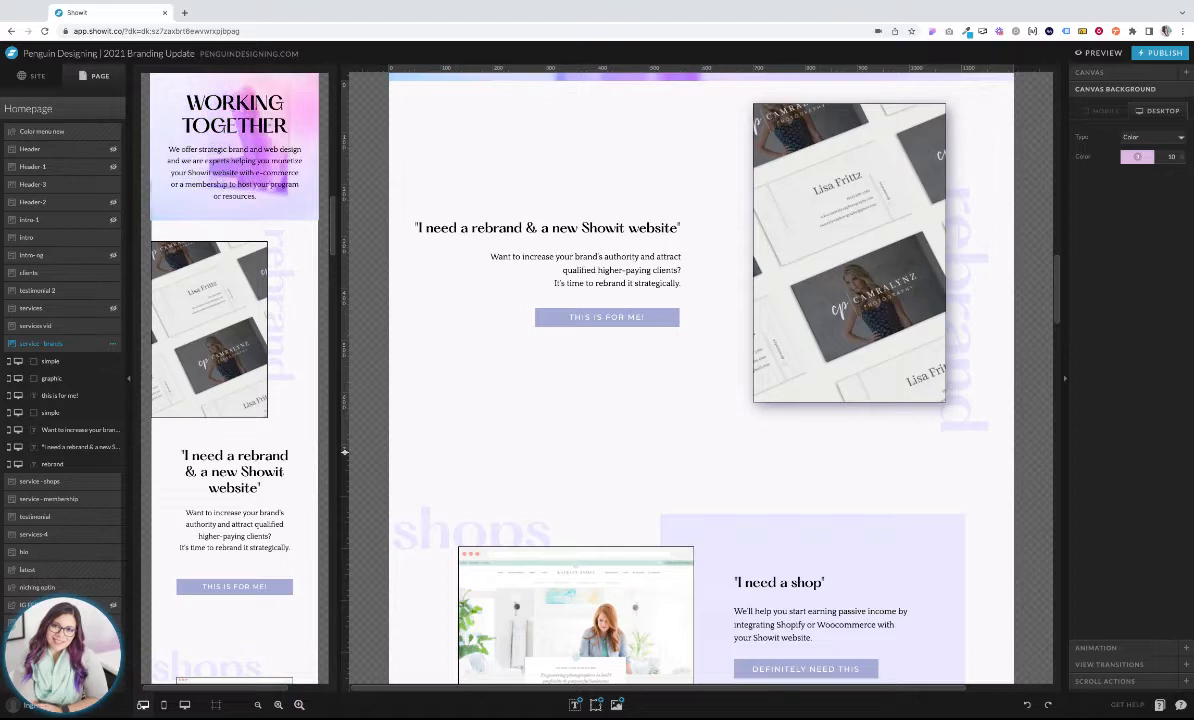
{"action": "scroll", "coordinate": [662, 403], "scroll_direction": "down", "scroll_amount": 3}
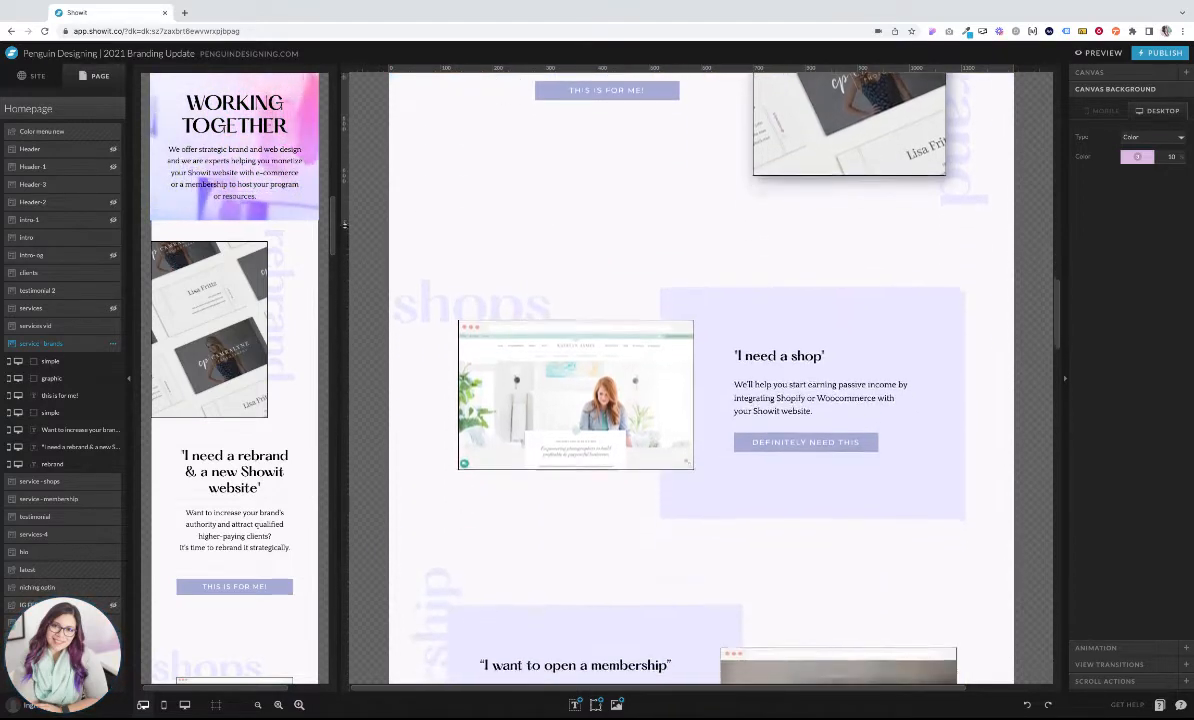
{"action": "left_click", "coordinate": [662, 403]}
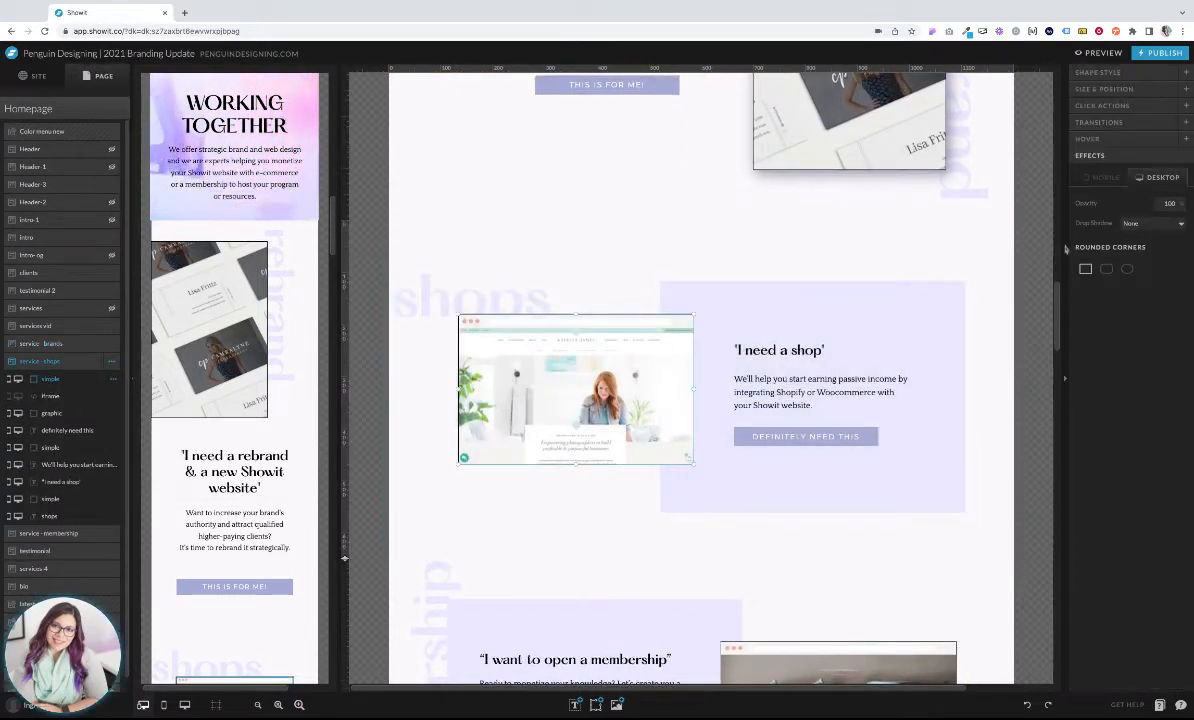
{"action": "left_click", "coordinate": [1158, 224]}
{"action": "left_click", "coordinate": [1150, 240]}
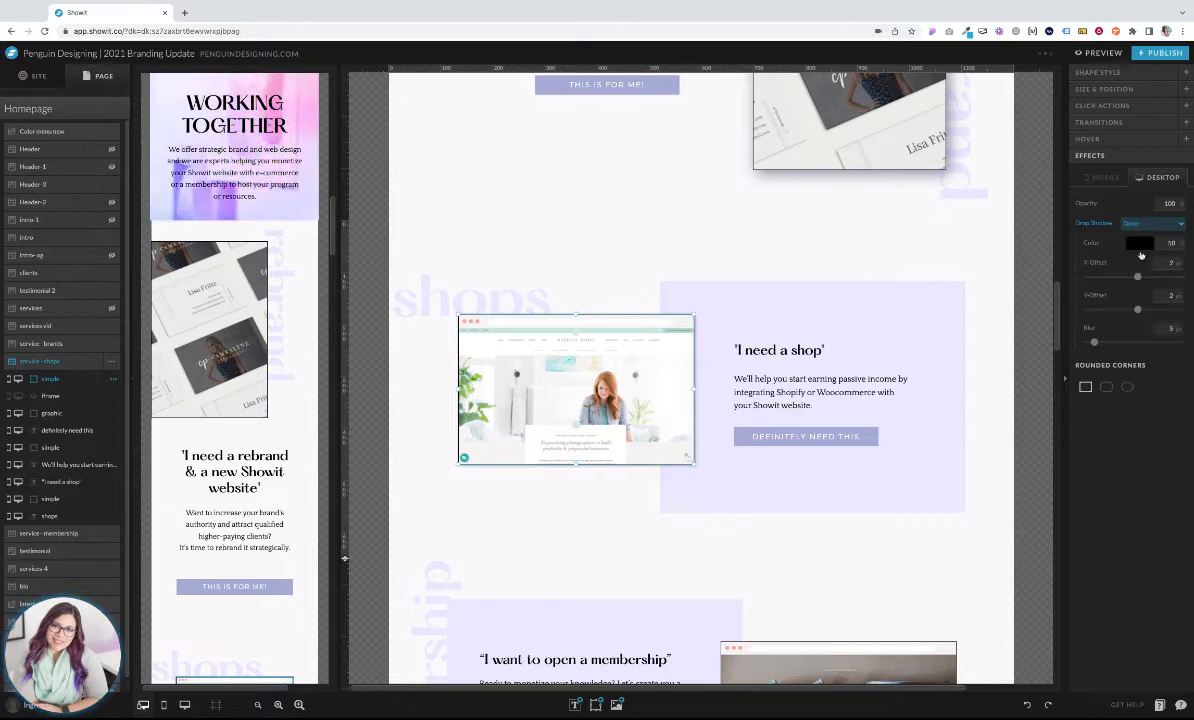
{"action": "left_click", "coordinate": [1143, 244]}
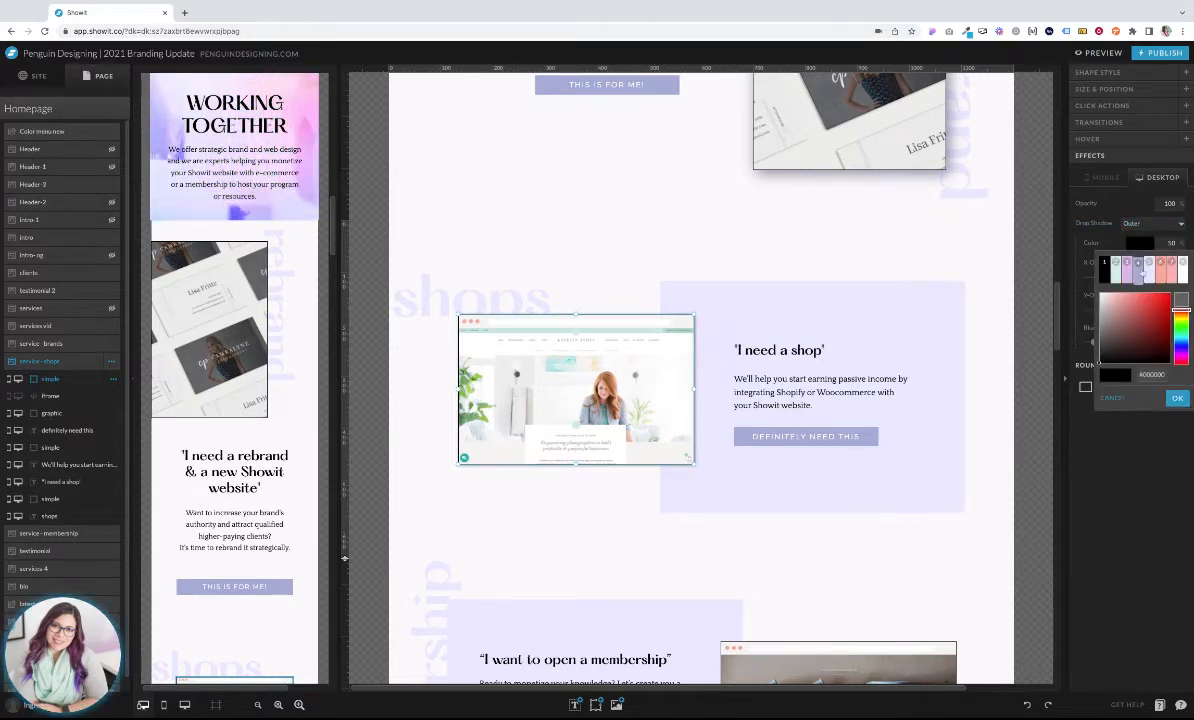
{"action": "left_click", "coordinate": [1139, 269]}
{"action": "left_click", "coordinate": [1141, 244]}
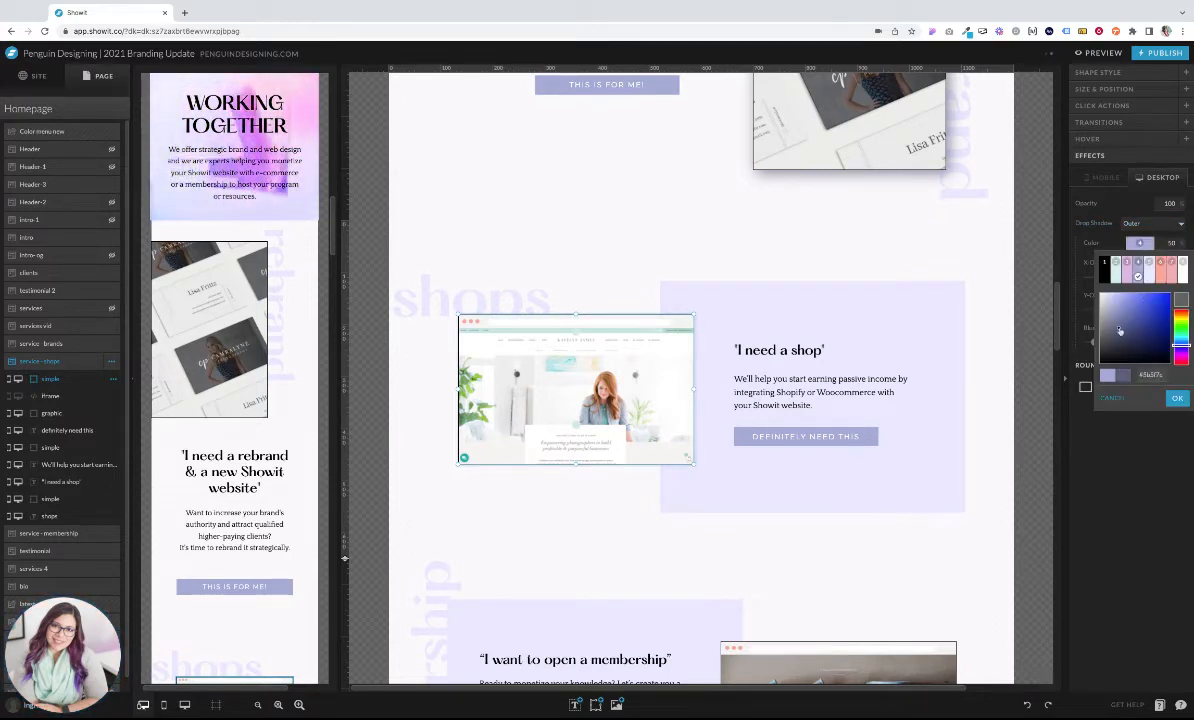
{"action": "left_click", "coordinate": [1124, 337]}
{"action": "left_click", "coordinate": [1177, 398]}
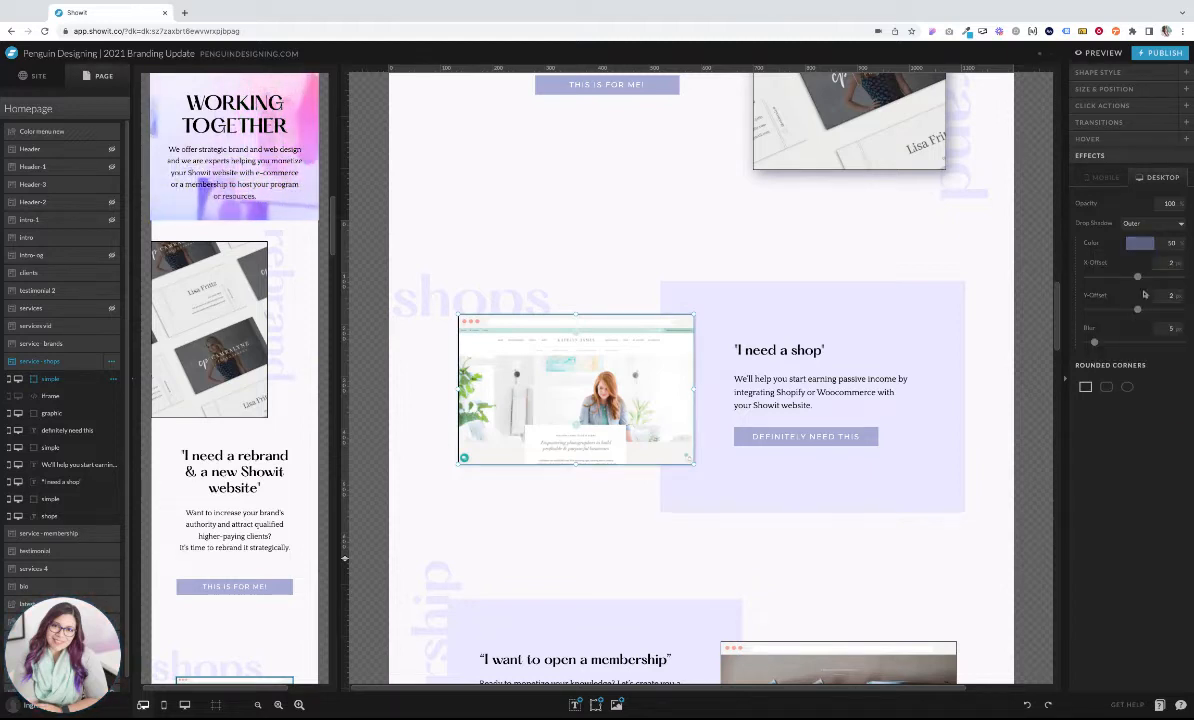
- Set the shop image's drop shadow to X-offset 5 px, Y-offset 5 px and blur 21 px
{"action": "left_click_drag", "start_coordinate": [1137, 278], "coordinate": [1105, 343]}
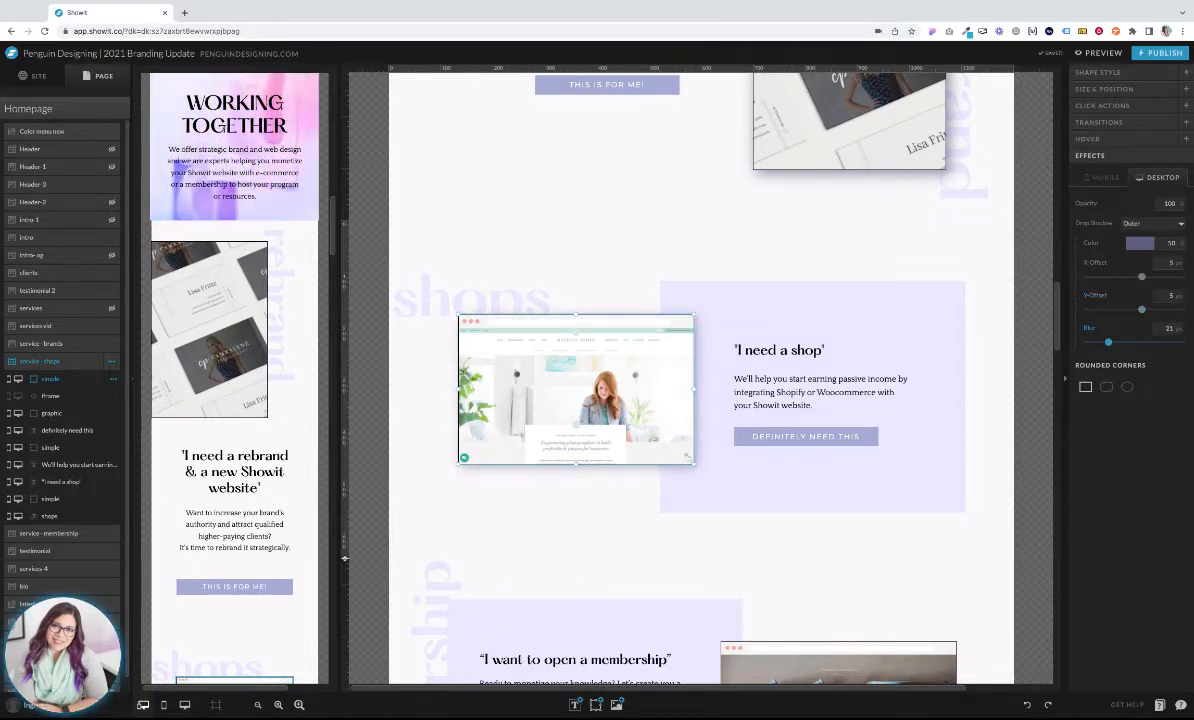
{"action": "left_click", "coordinate": [998, 294]}
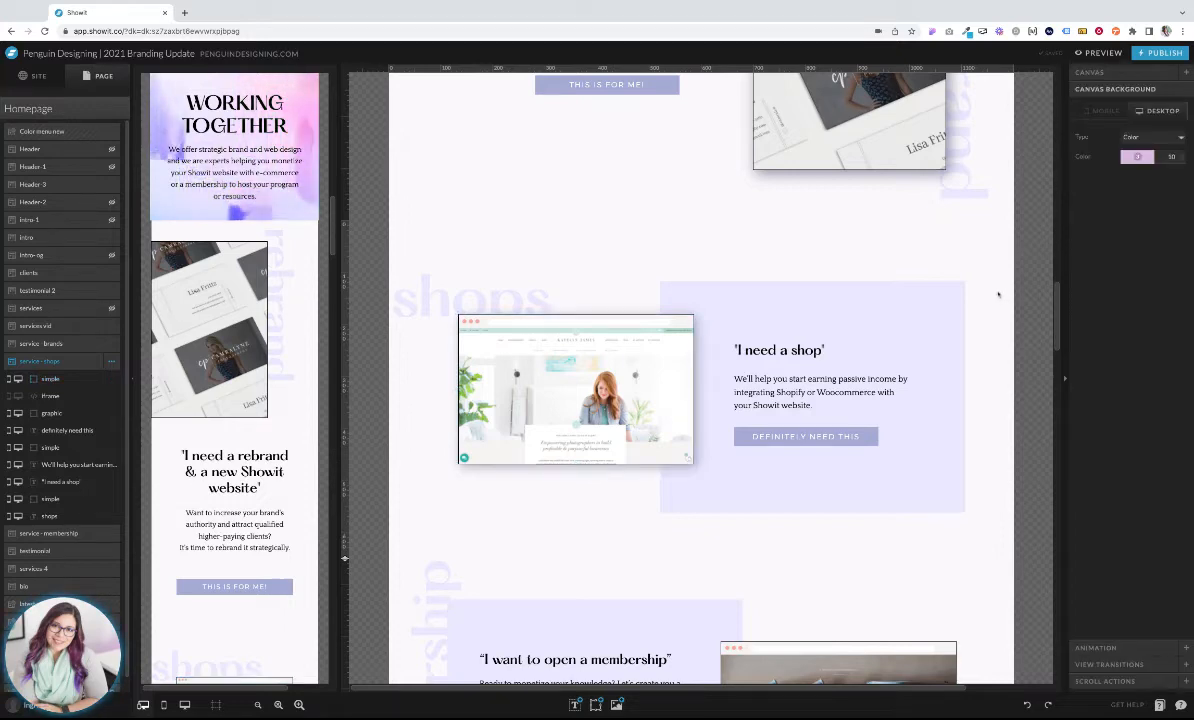
{"action": "scroll", "coordinate": [998, 294], "scroll_direction": "up", "scroll_amount": 3}
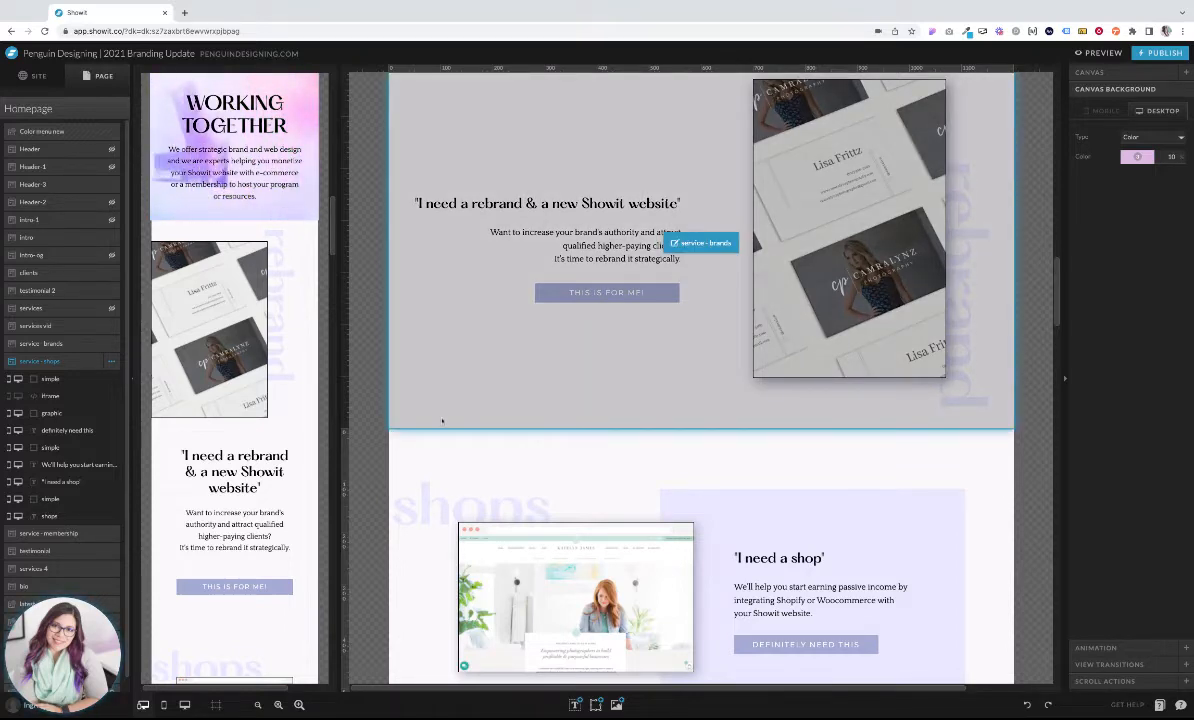
{"action": "scroll", "coordinate": [440, 420], "scroll_direction": "down", "scroll_amount": 1}
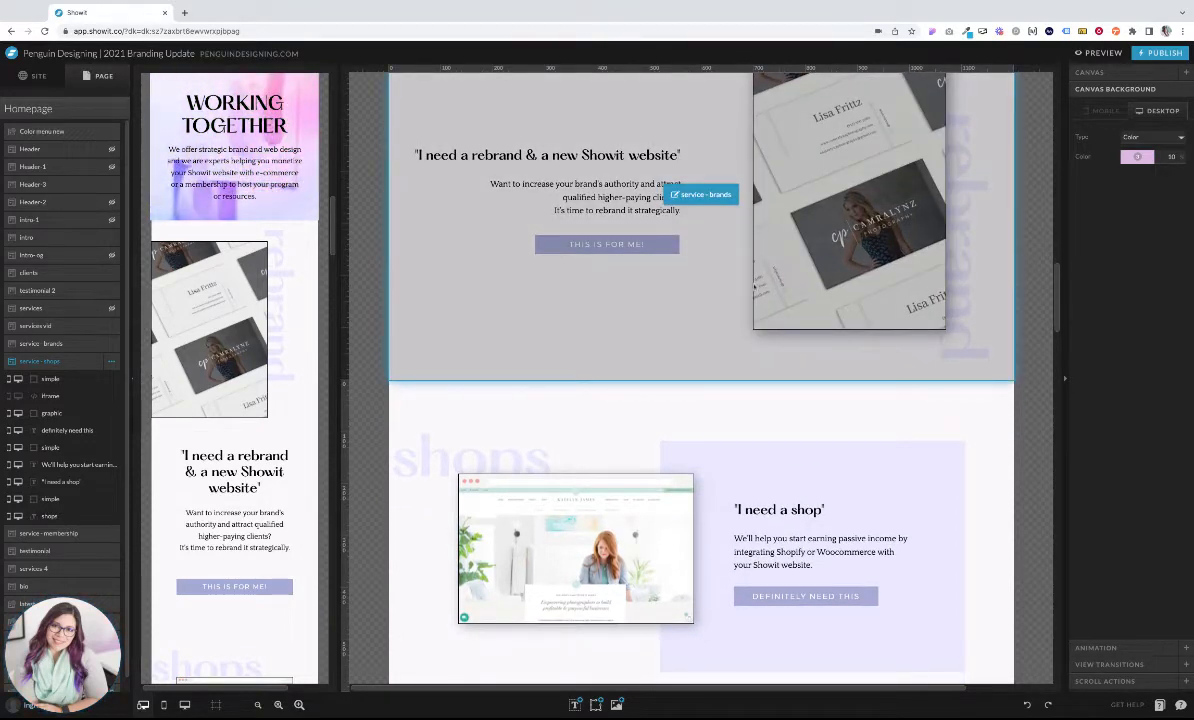
- Add an outer drop shadow to the membership section's image, using purple brand swatch 4 darkened to a muted slate purple
{"action": "scroll", "coordinate": [1046, 436], "scroll_direction": "down", "scroll_amount": 8}
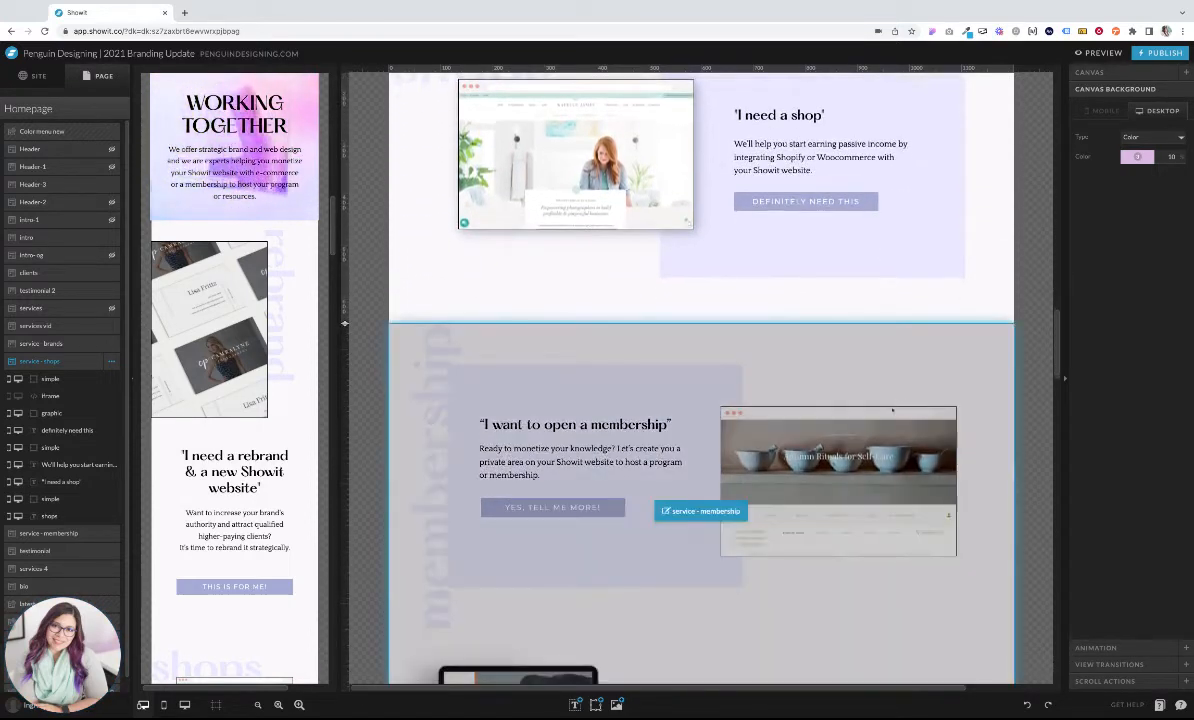
{"action": "left_click", "coordinate": [838, 470]}
{"action": "left_click", "coordinate": [1150, 224]}
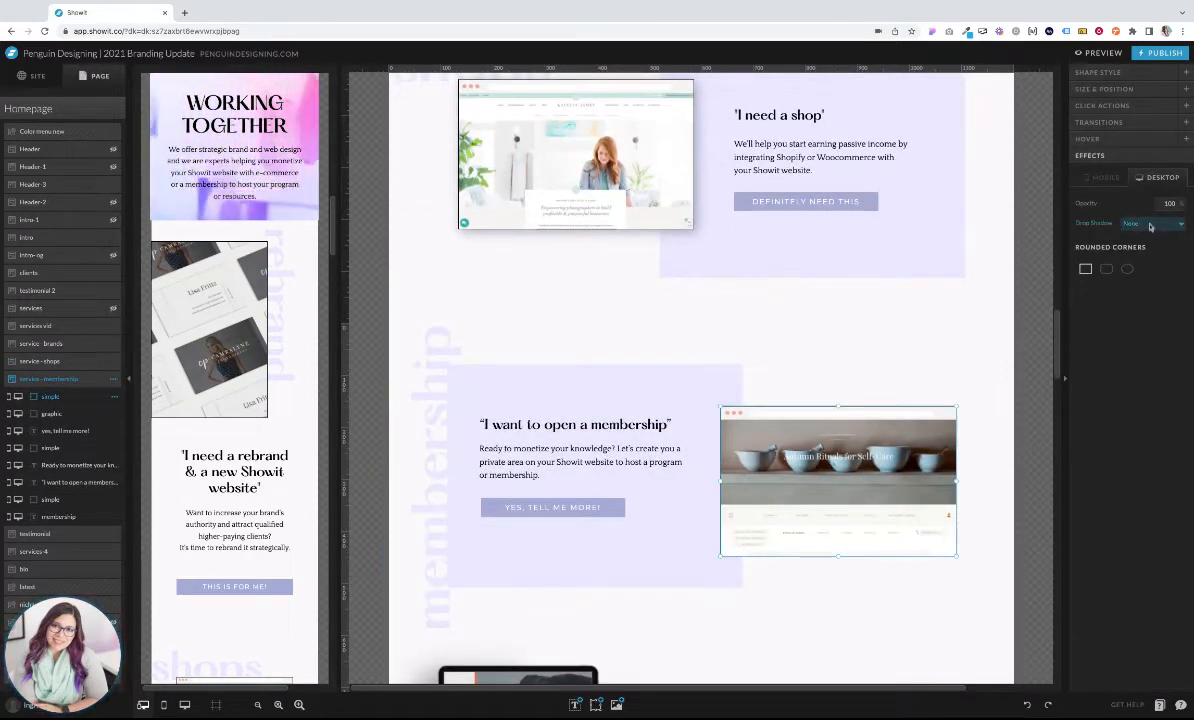
{"action": "left_click", "coordinate": [1145, 237]}
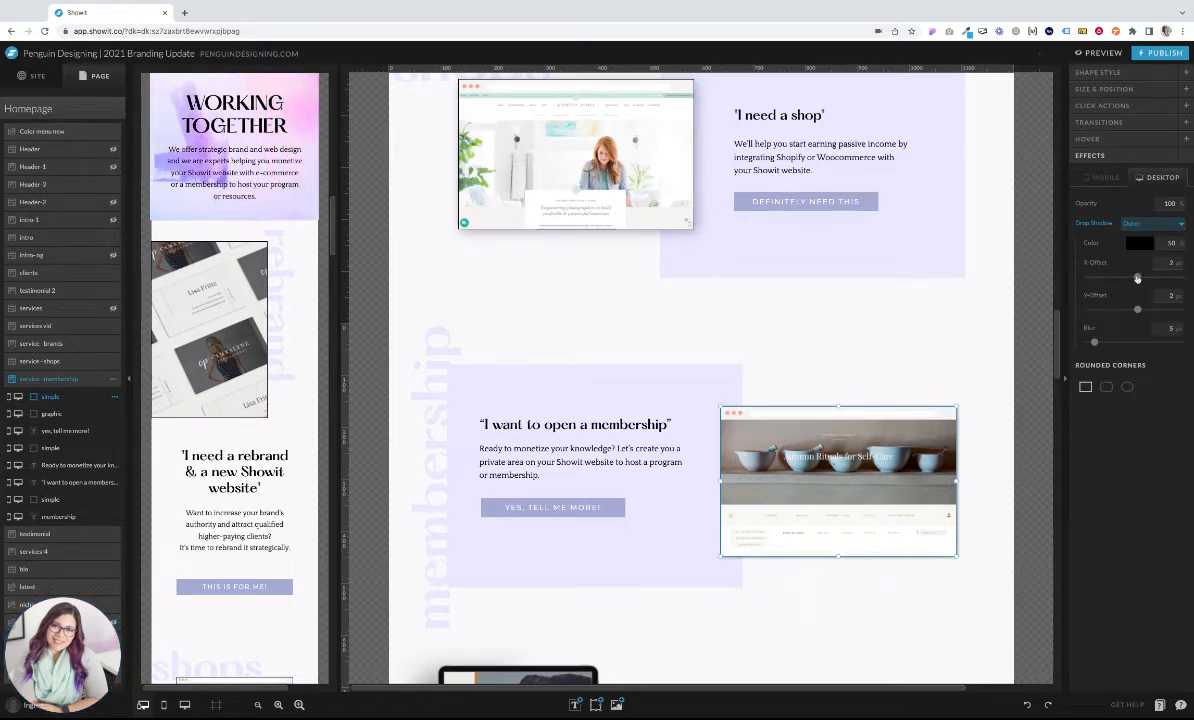
{"action": "left_click", "coordinate": [1140, 243]}
{"action": "left_click", "coordinate": [1140, 271]}
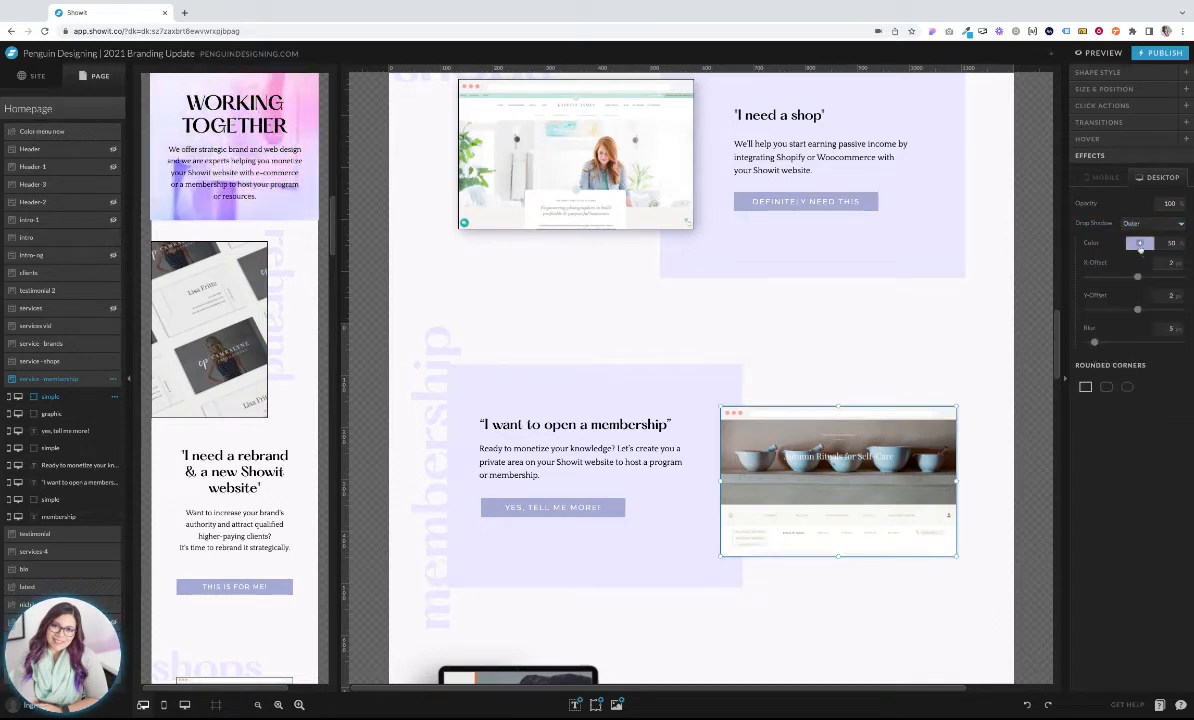
{"action": "left_click", "coordinate": [1140, 244]}
{"action": "left_click", "coordinate": [1177, 398]}
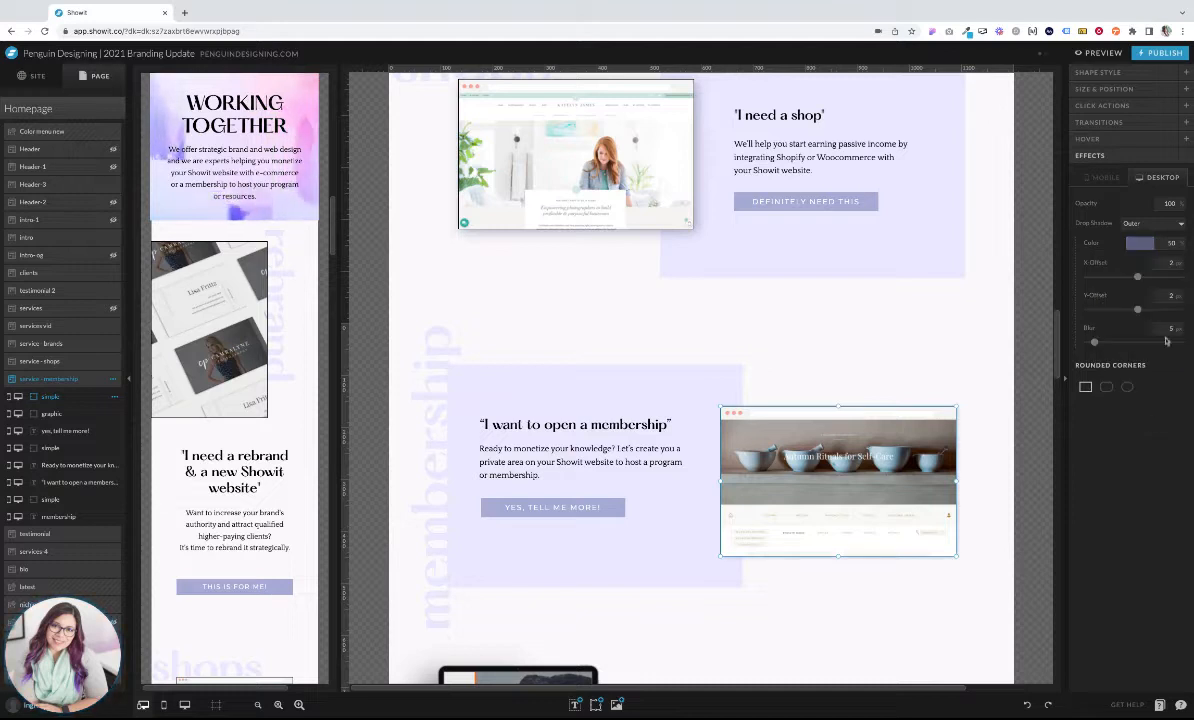
- Set the membership image's drop shadow to X-offset 5 px, Y-offset 9 px and blur 23 px
{"action": "left_click_drag", "start_coordinate": [1137, 278], "coordinate": [1113, 343]}
{"action": "left_click", "coordinate": [949, 340]}
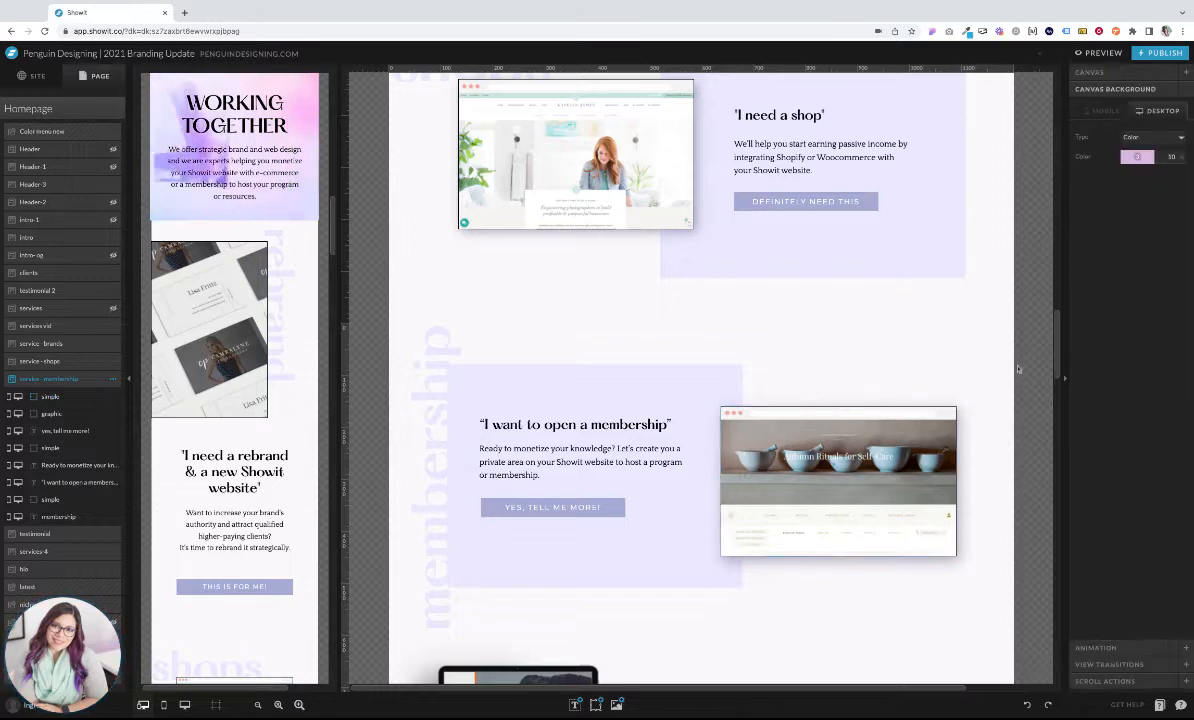
{"action": "scroll", "coordinate": [980, 331], "scroll_direction": "up", "scroll_amount": 2}
{"action": "scroll", "coordinate": [980, 331], "scroll_direction": "up", "scroll_amount": 1}
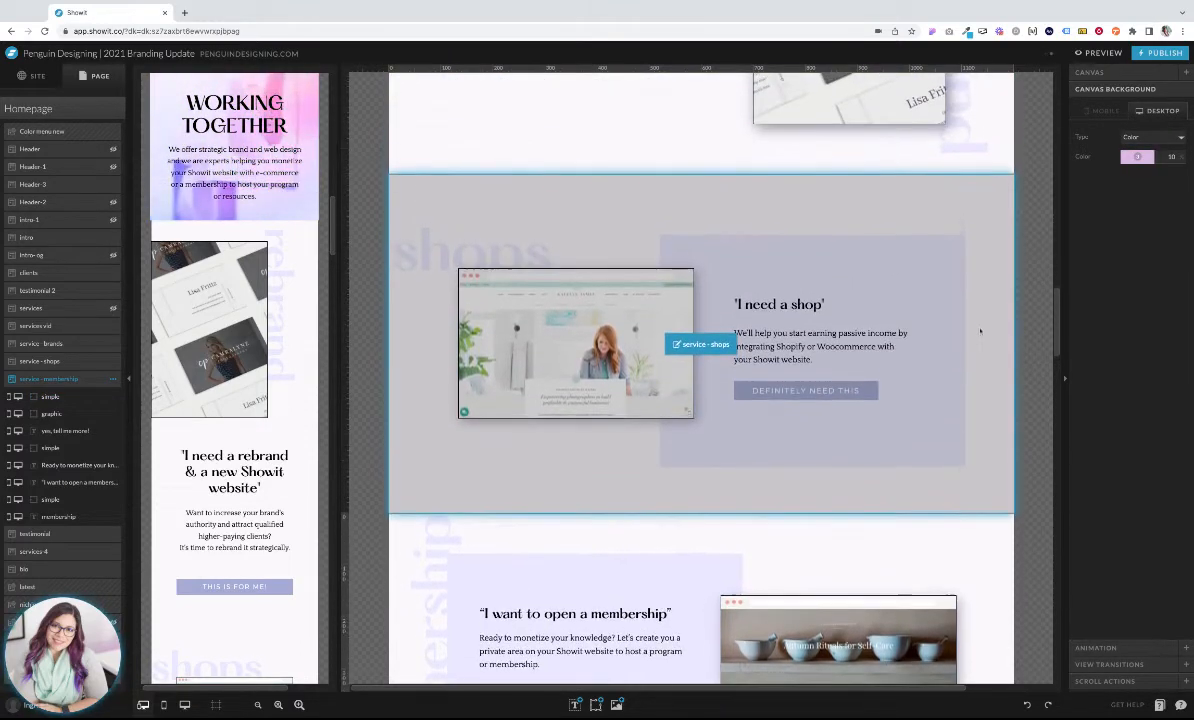
{"action": "scroll", "coordinate": [1014, 346], "scroll_direction": "down", "scroll_amount": 4}
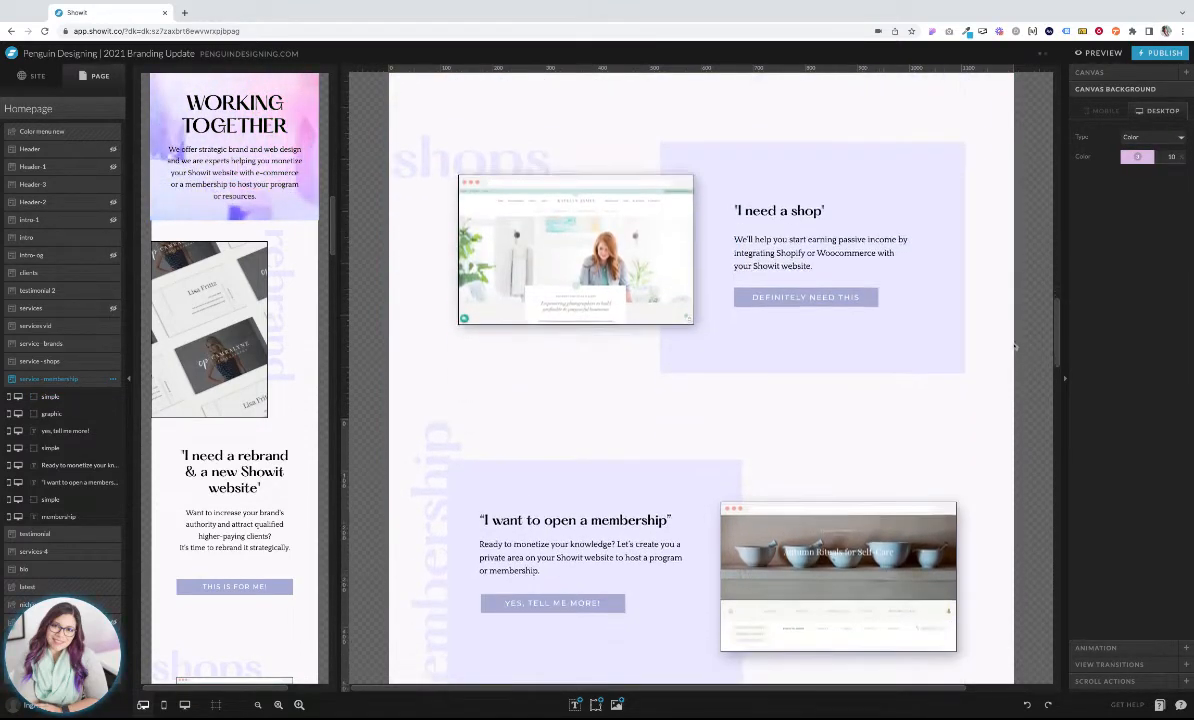
- Increase the drop shadow colour opacity on the shop image, and set the membership image's shadow opacity to 60%
{"action": "left_click", "coordinate": [650, 168]}
{"action": "left_click", "coordinate": [1140, 179]}
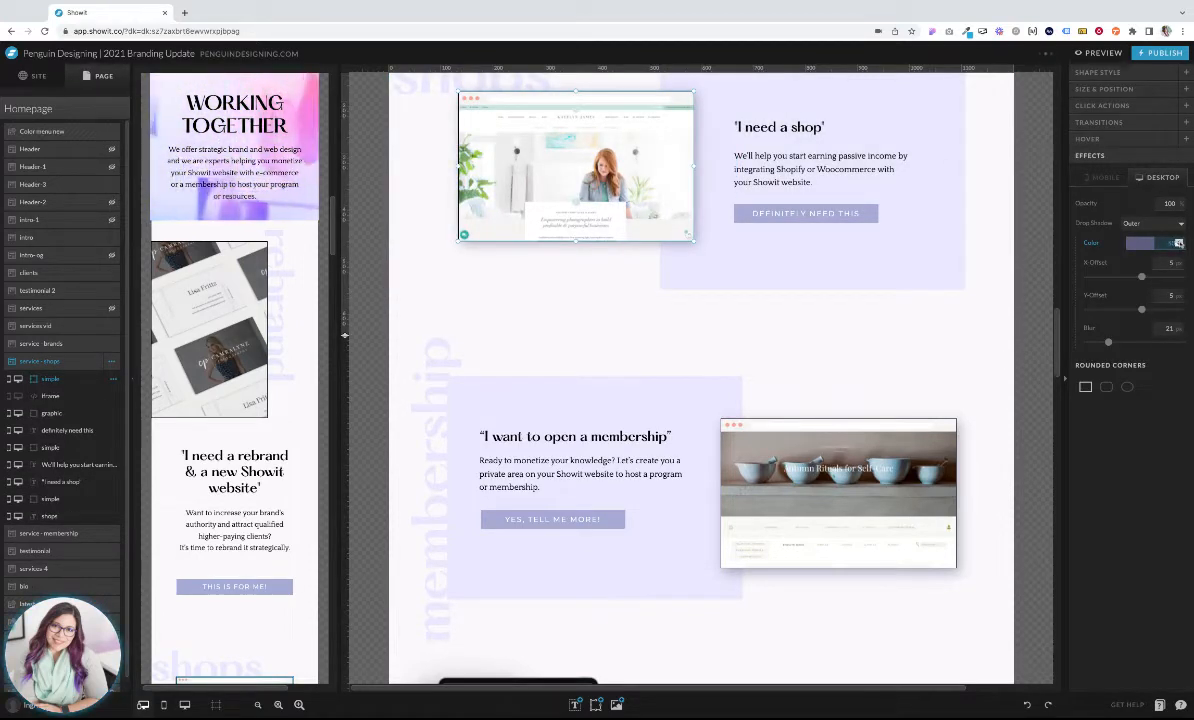
{"action": "left_click", "coordinate": [890, 494]}
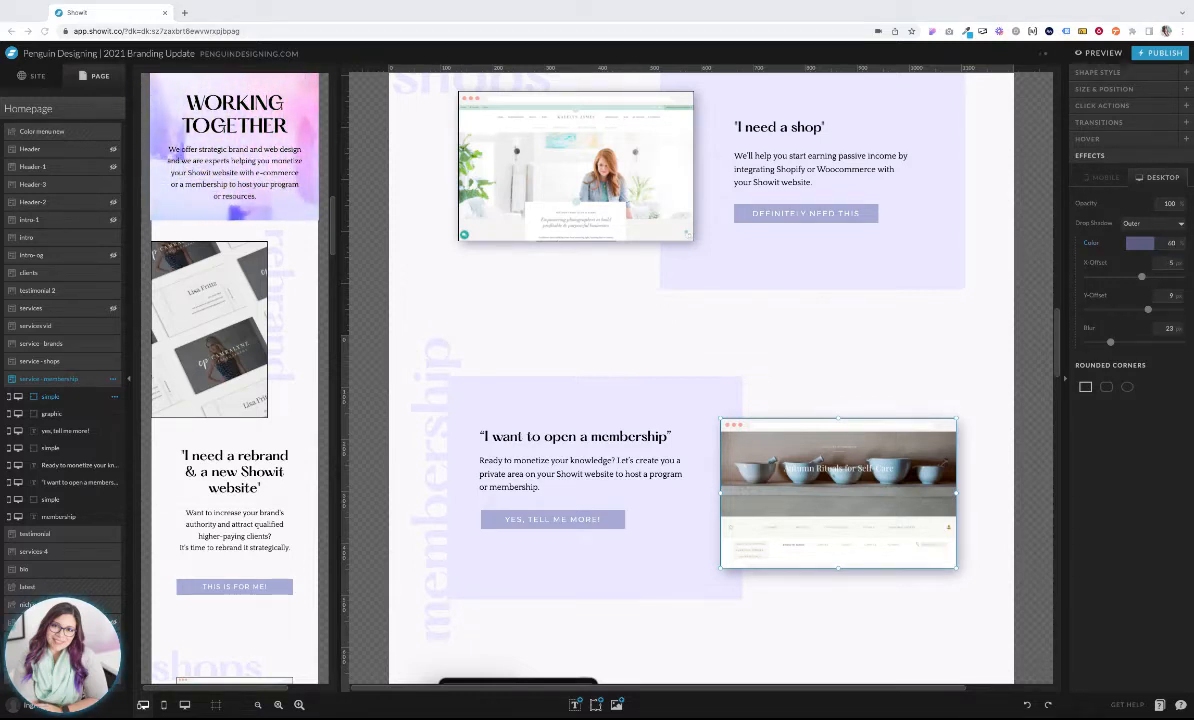
- Compare the drop shadows on the rebrand, shop and membership images against their section backgrounds
{"action": "scroll", "coordinate": [1023, 548], "scroll_direction": "up", "scroll_amount": 4}
{"action": "scroll", "coordinate": [1023, 548], "scroll_direction": "up", "scroll_amount": 1}
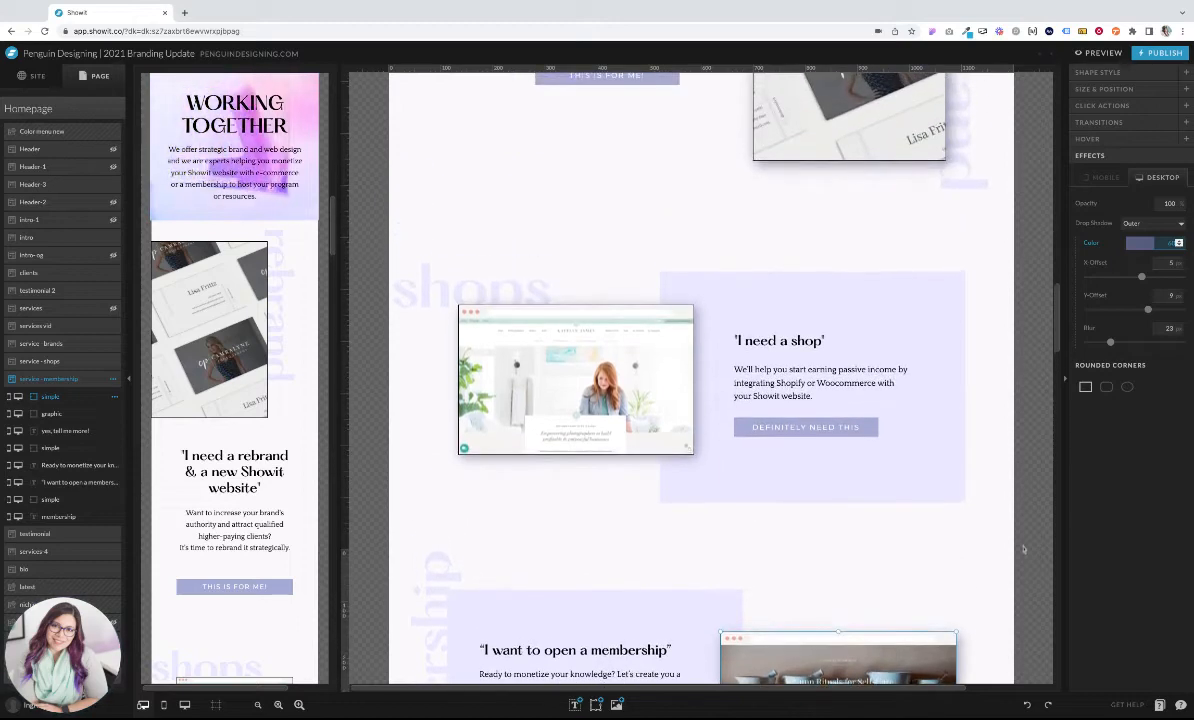
{"action": "scroll", "coordinate": [1023, 548], "scroll_direction": "up", "scroll_amount": 8}
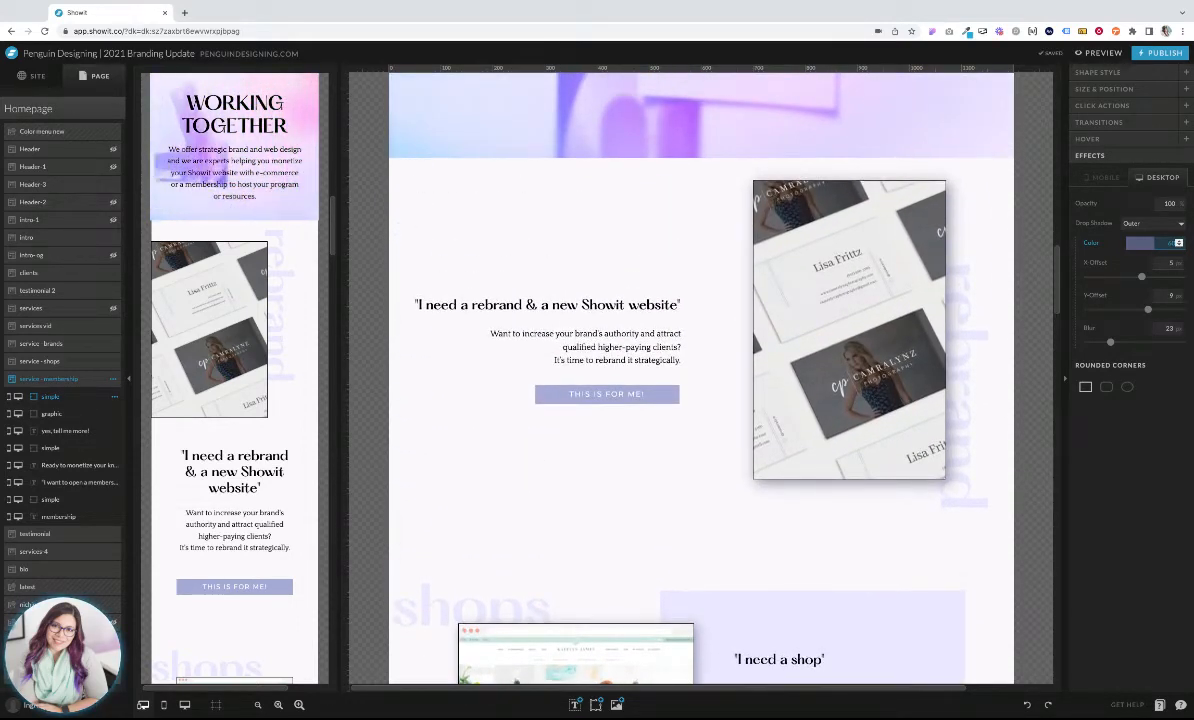
{"action": "scroll", "coordinate": [688, 378], "scroll_direction": "down", "scroll_amount": 14}
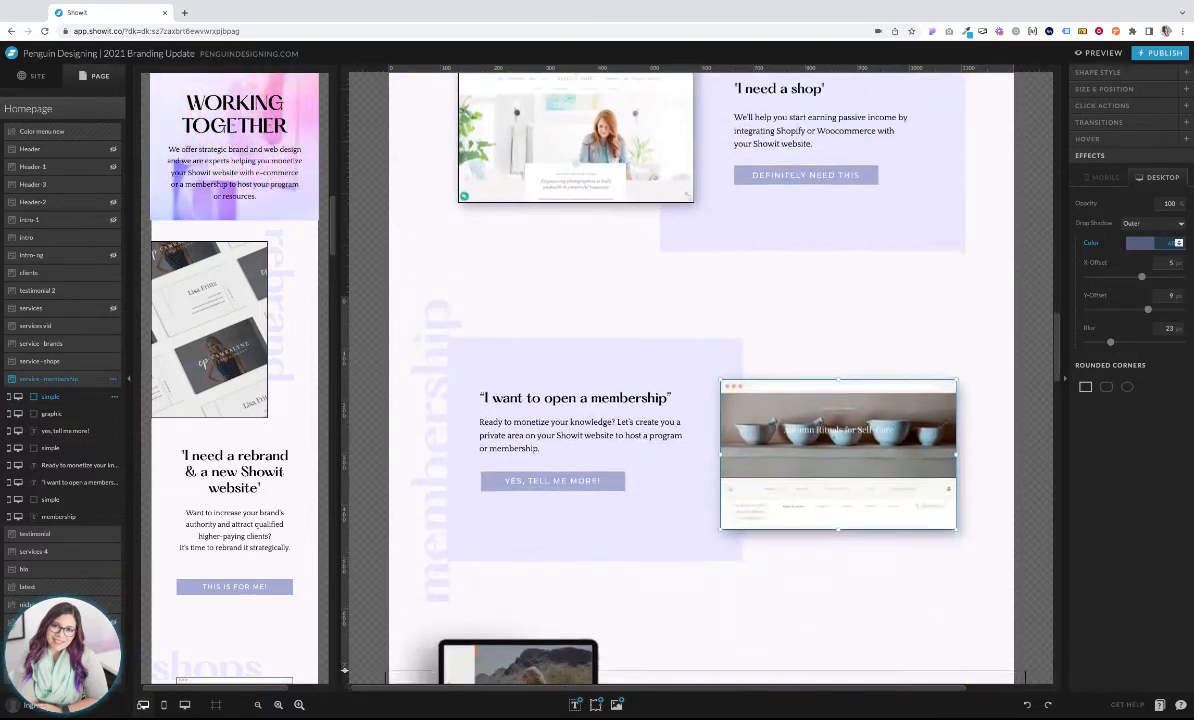
{"action": "scroll", "coordinate": [1015, 519], "scroll_direction": "up", "scroll_amount": 4}
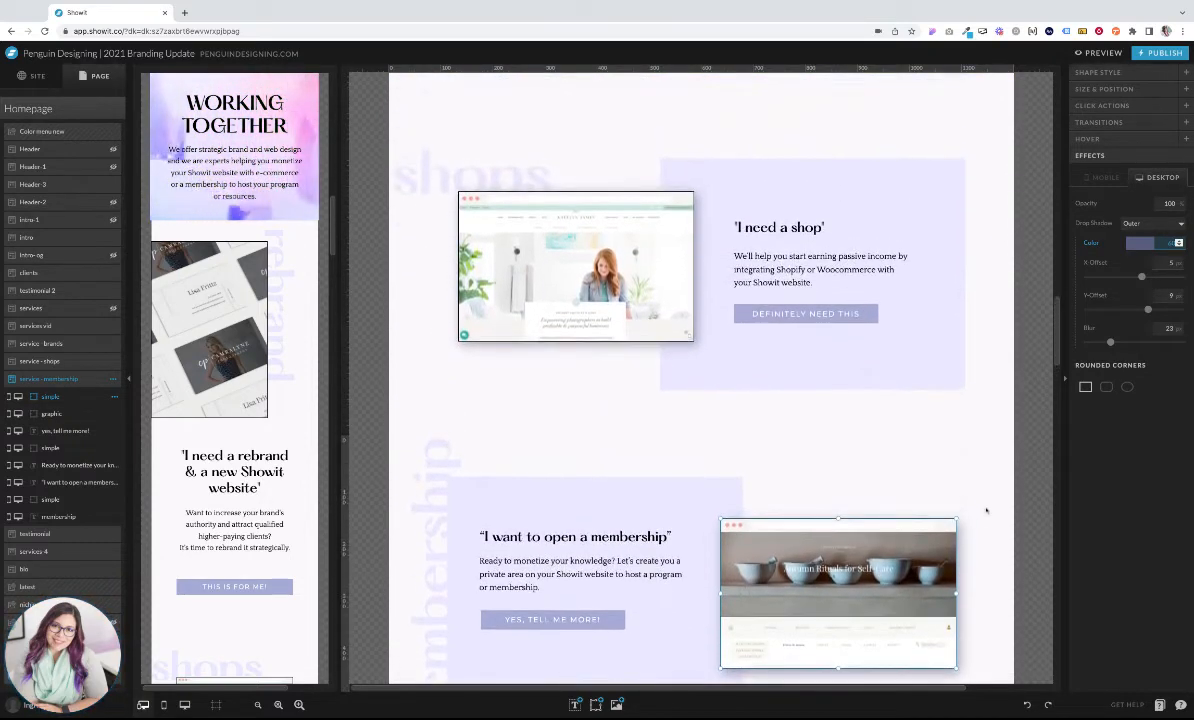
{"action": "left_click", "coordinate": [986, 510]}
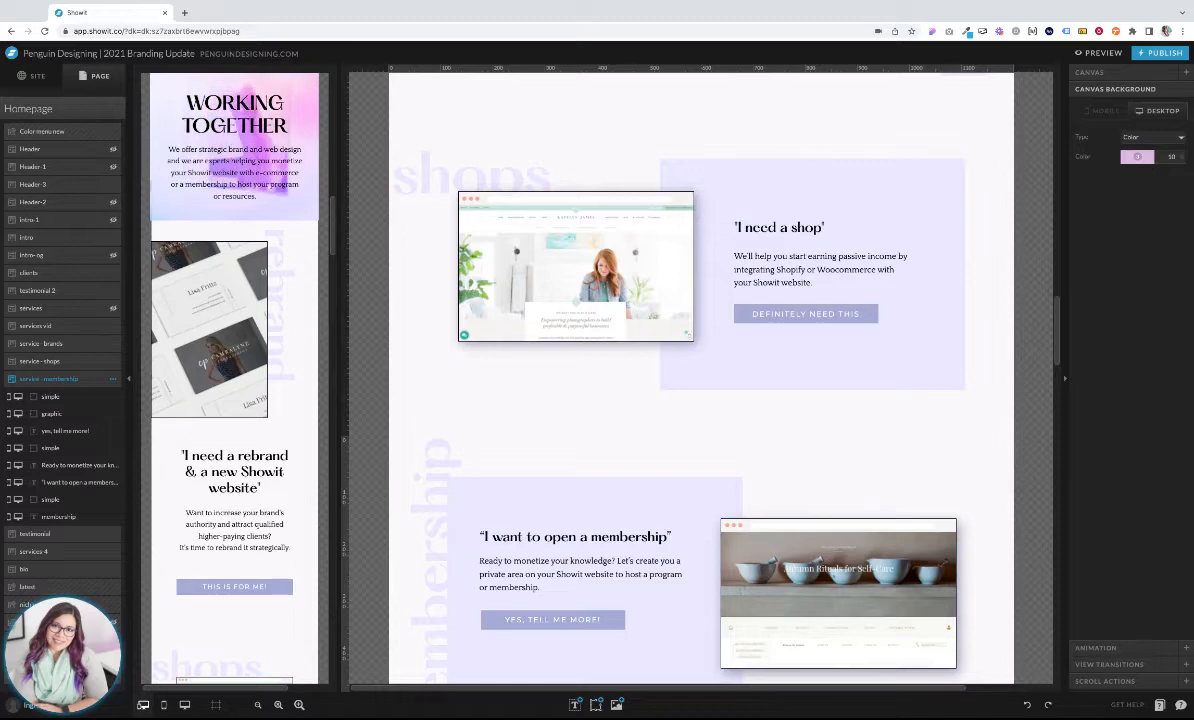
{"action": "scroll", "coordinate": [983, 440], "scroll_direction": "down", "scroll_amount": 3}
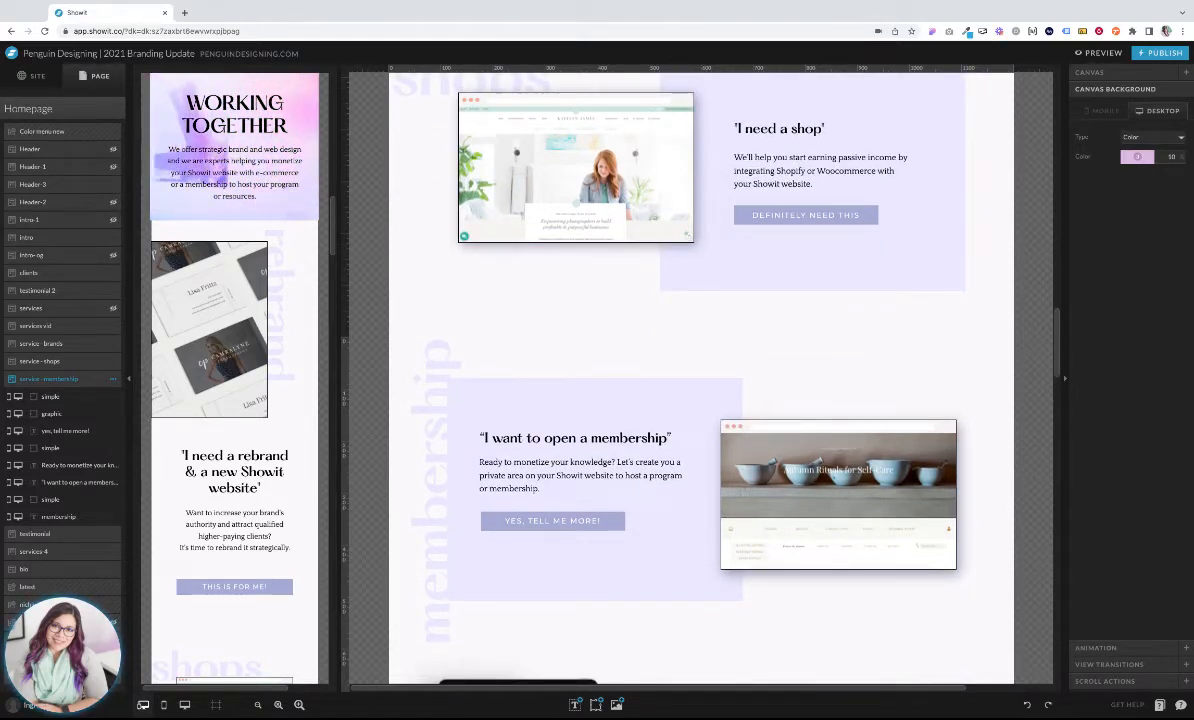
{"action": "scroll", "coordinate": [974, 338], "scroll_direction": "down", "scroll_amount": 2}
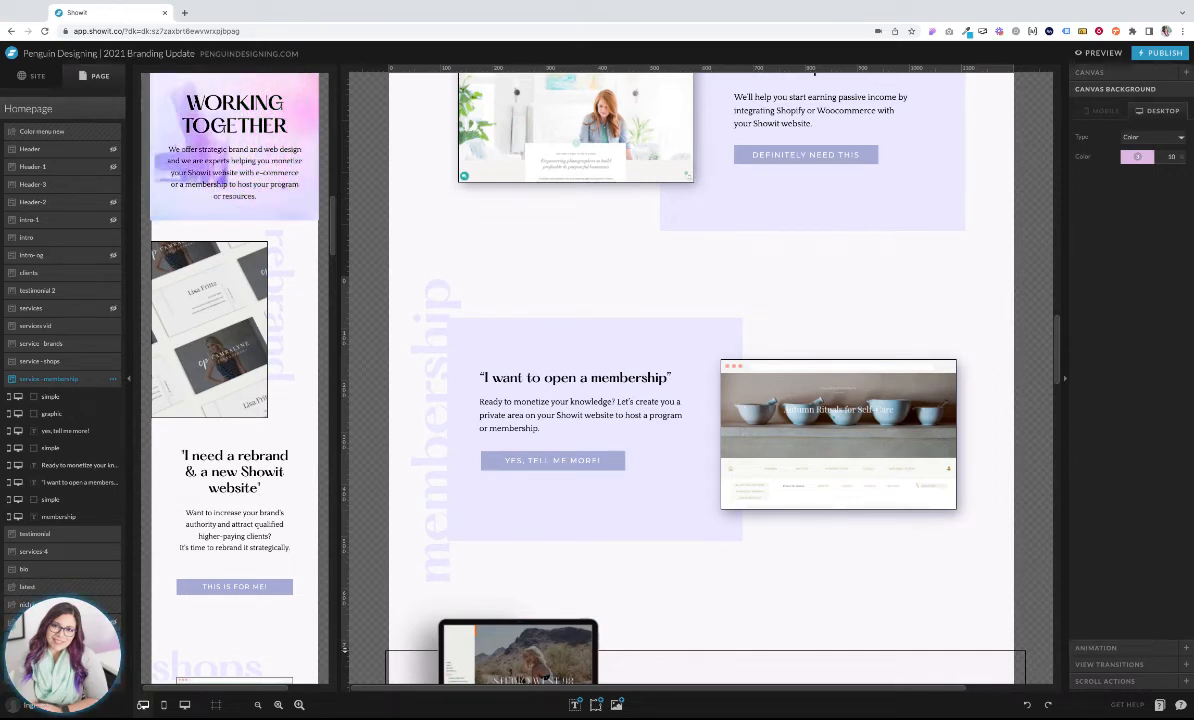
{"action": "scroll", "coordinate": [698, 315], "scroll_direction": "down", "scroll_amount": 2}
{"action": "left_click", "coordinate": [698, 315]}
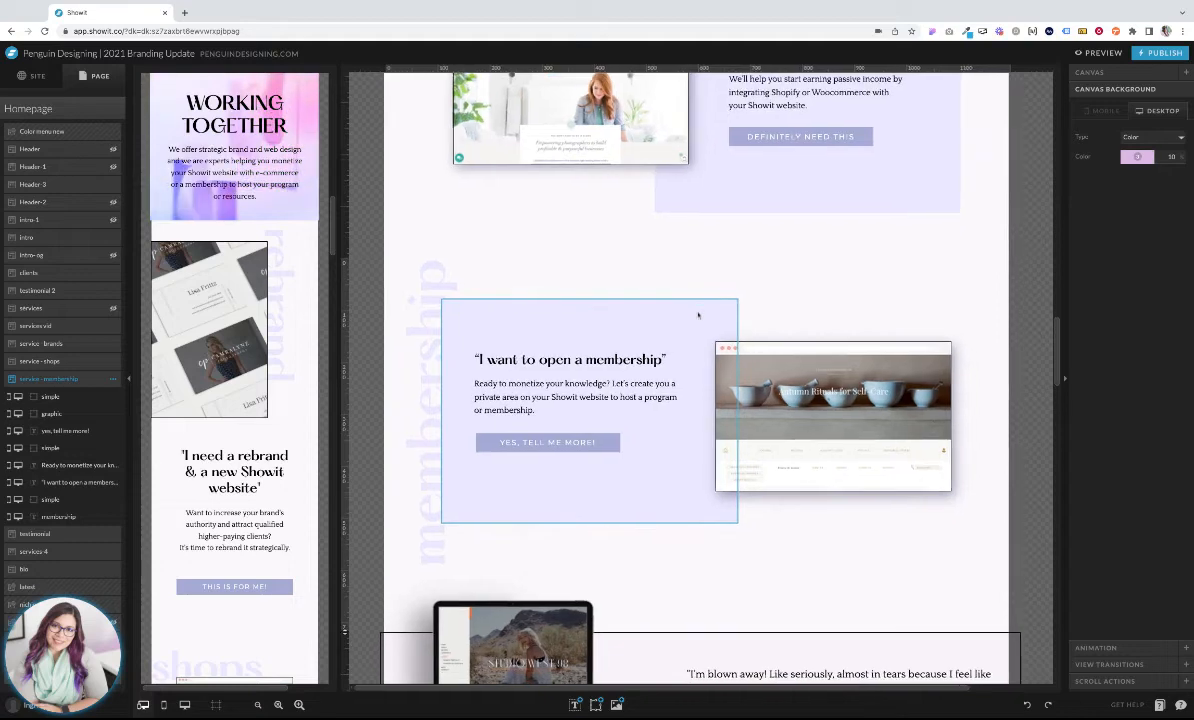
{"action": "scroll", "coordinate": [829, 258], "scroll_direction": "down", "scroll_amount": 1}
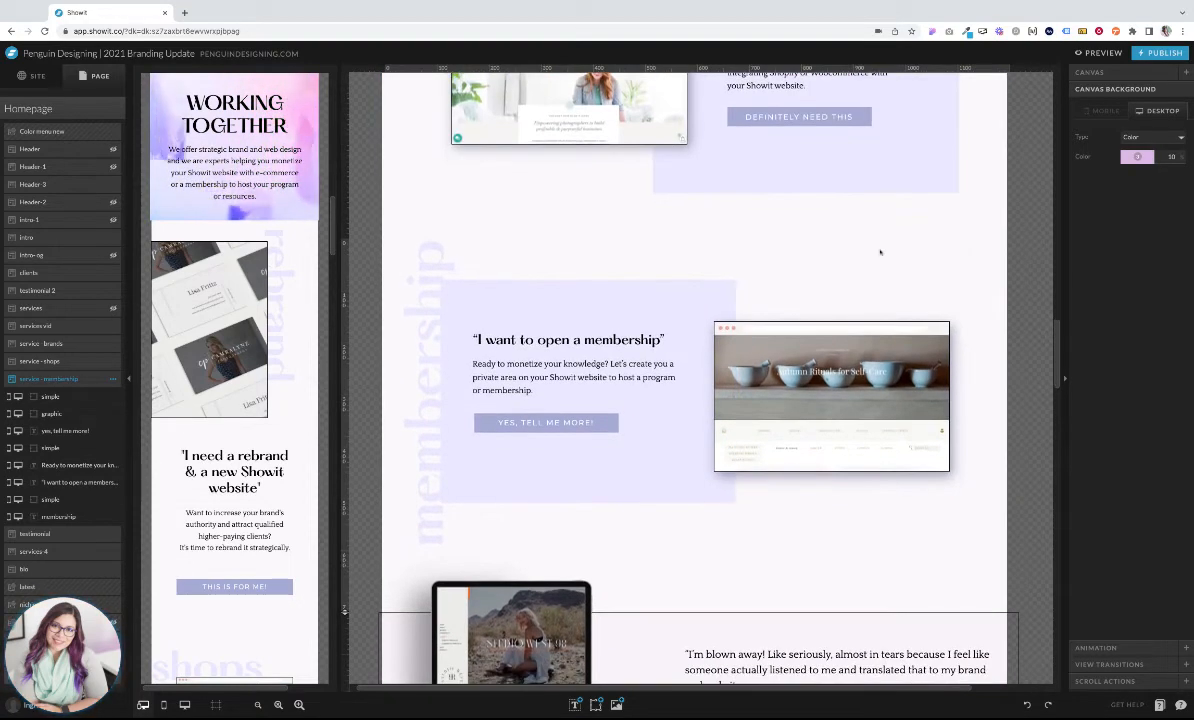
{"action": "scroll", "coordinate": [880, 252], "scroll_direction": "up", "scroll_amount": 5}
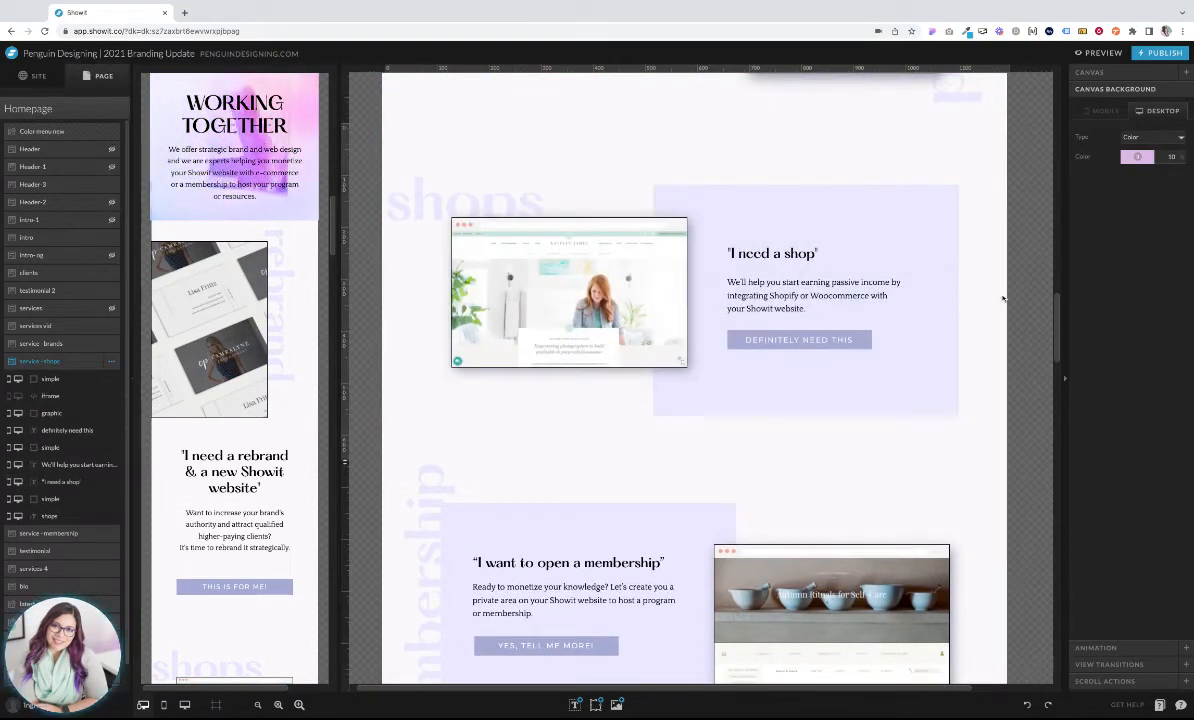
{"action": "scroll", "coordinate": [1003, 298], "scroll_direction": "up", "scroll_amount": 4}
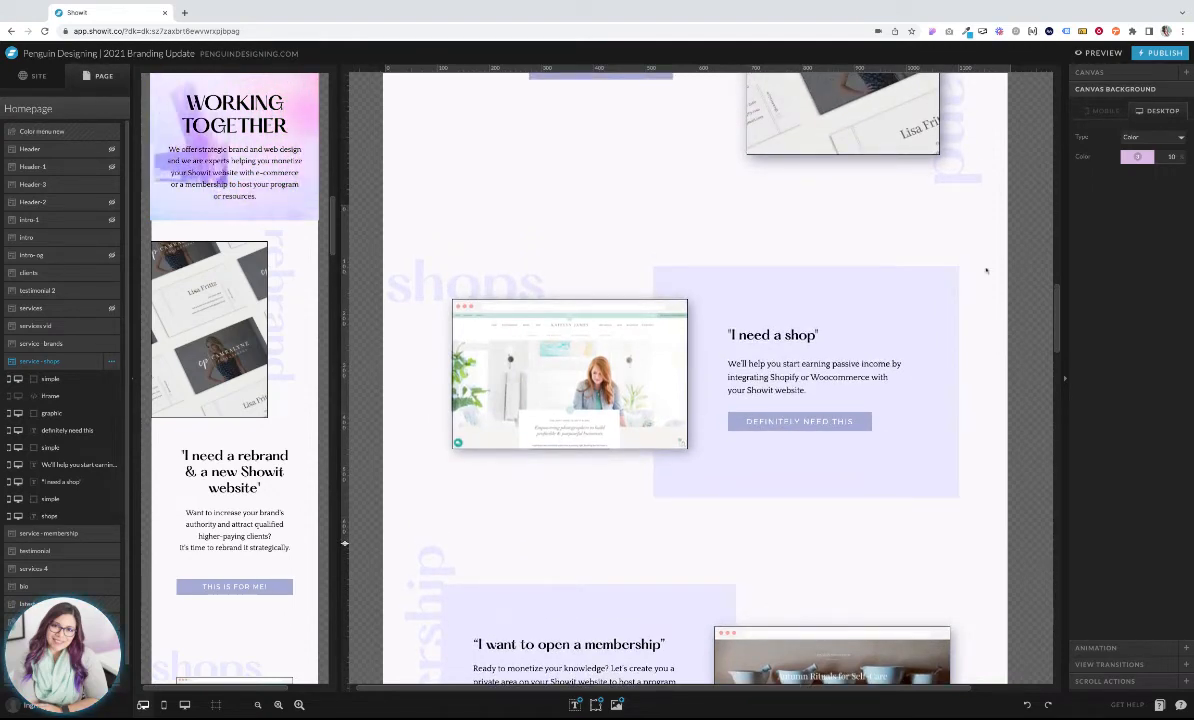
{"action": "scroll", "coordinate": [988, 267], "scroll_direction": "up", "scroll_amount": 4}
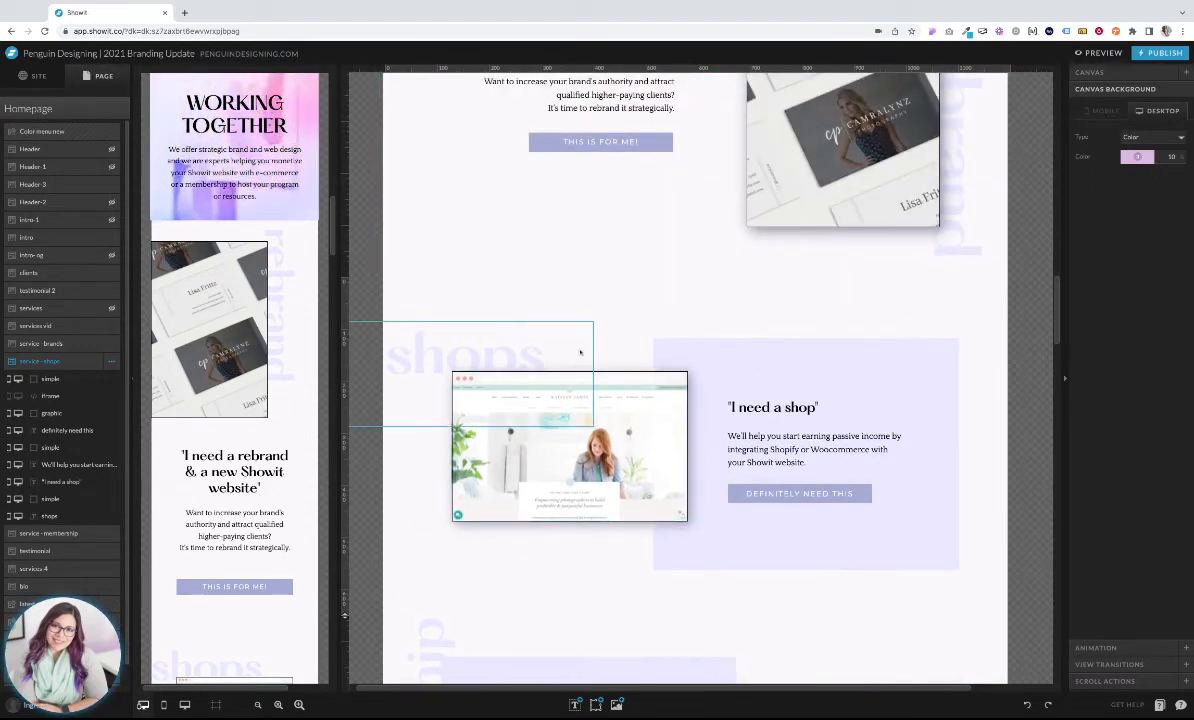
{"action": "scroll", "coordinate": [992, 325], "scroll_direction": "up", "scroll_amount": 12}
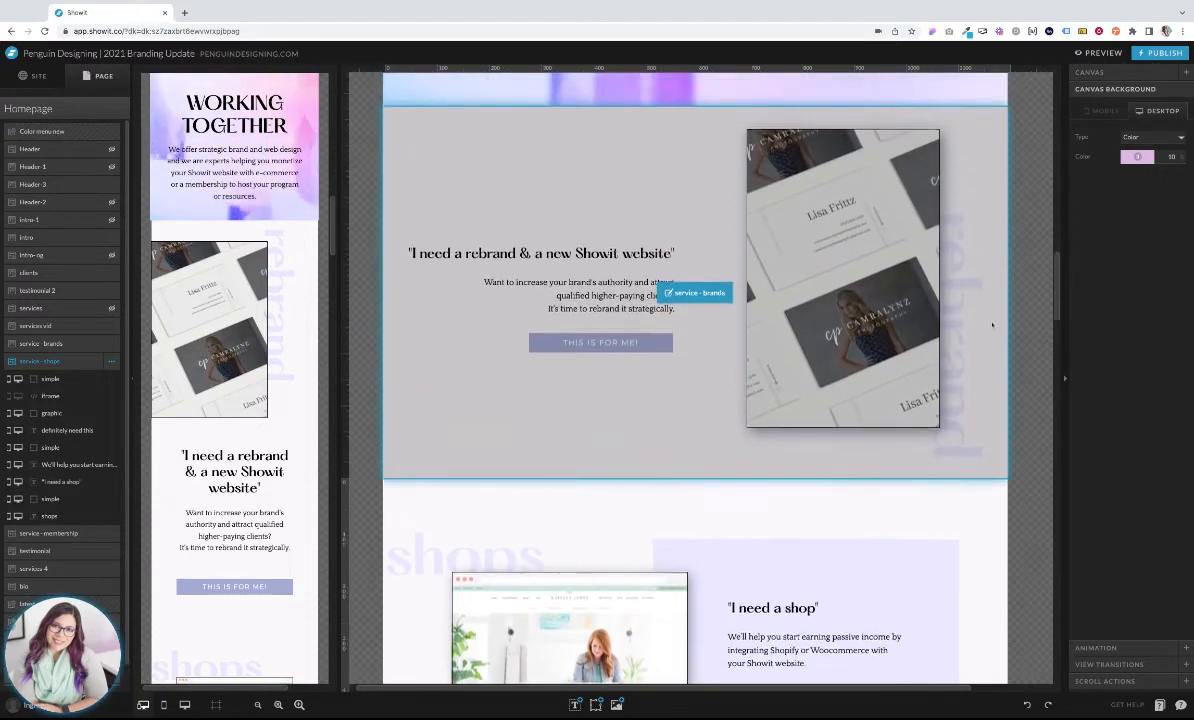
- Change the rebrand section's canvas background to a gradient that starts with periwinkle brand swatch 4
{"action": "left_click", "coordinate": [650, 278]}
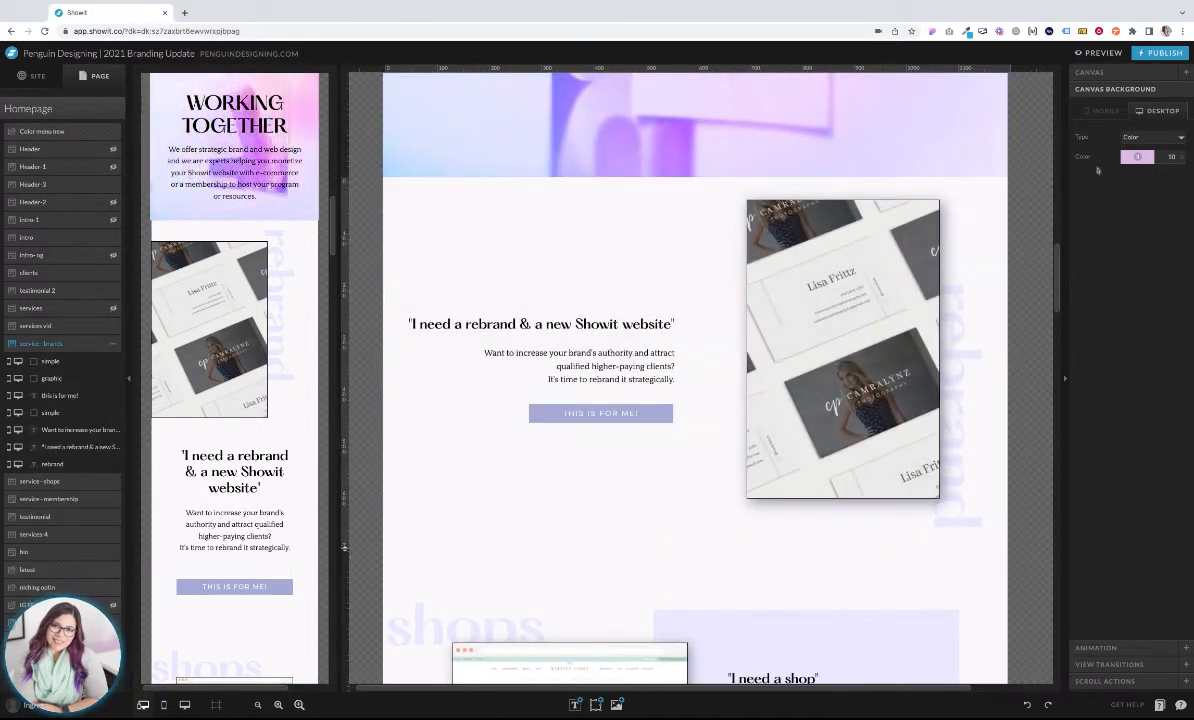
{"action": "left_click", "coordinate": [1142, 137]}
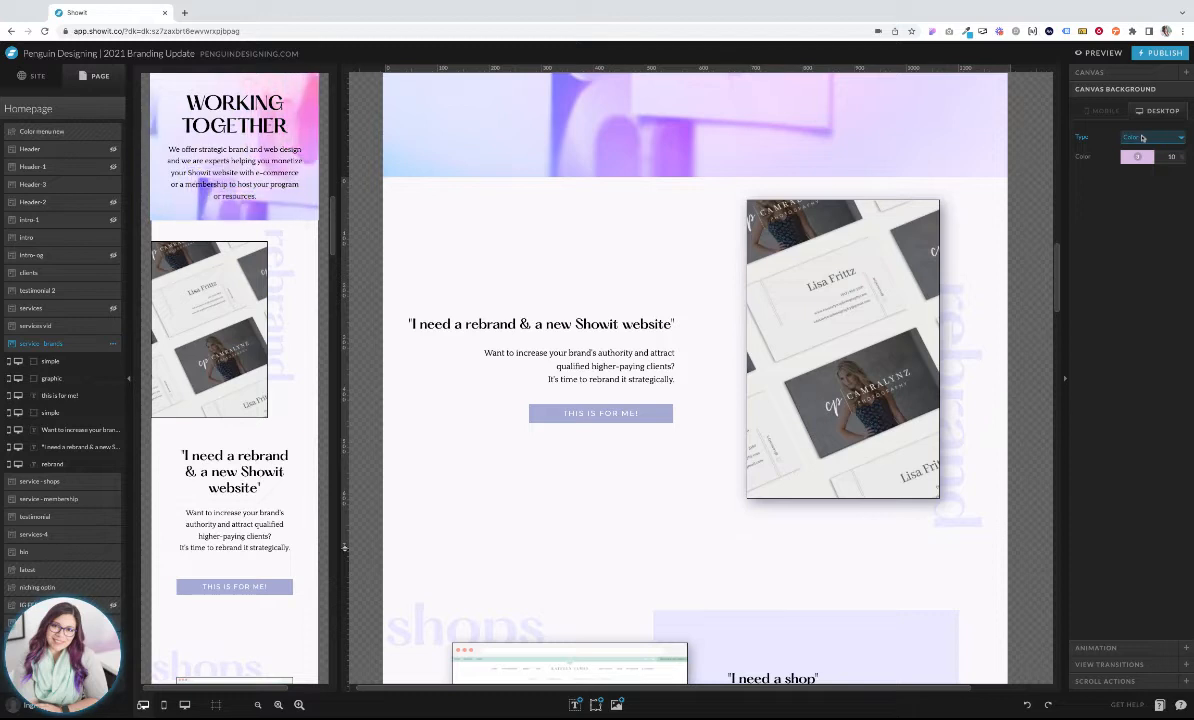
{"action": "left_click", "coordinate": [1145, 157]}
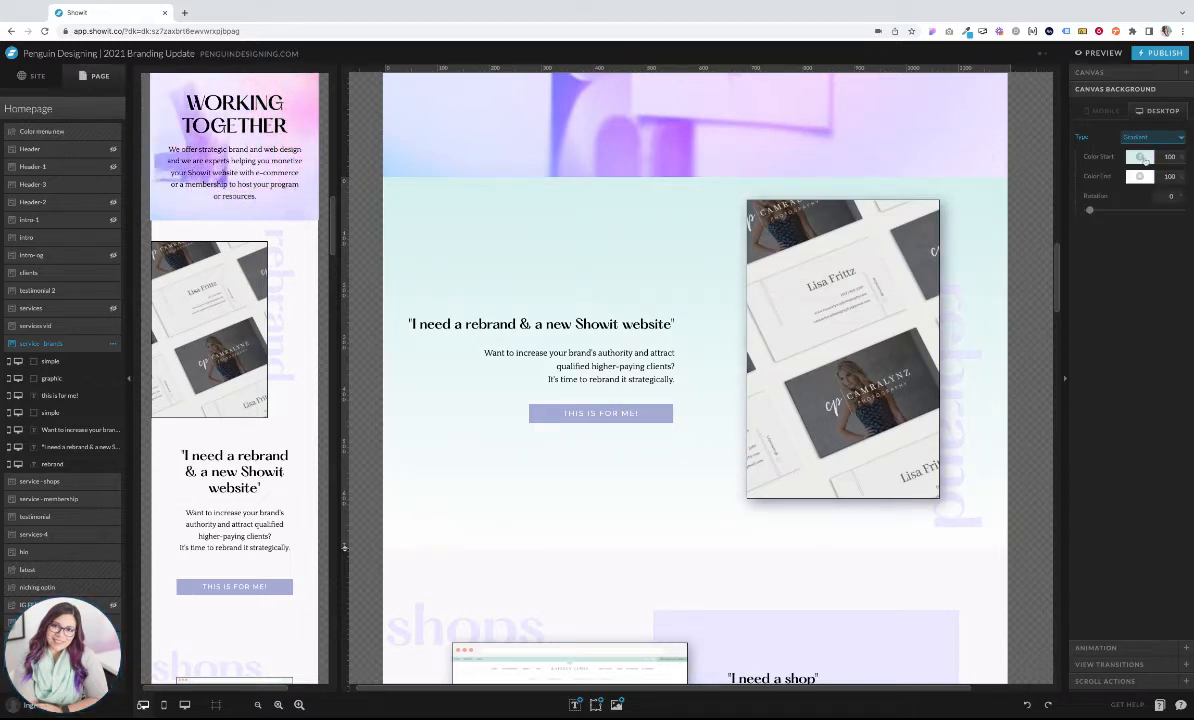
{"action": "left_click", "coordinate": [1144, 159]}
{"action": "left_click", "coordinate": [1142, 185]}
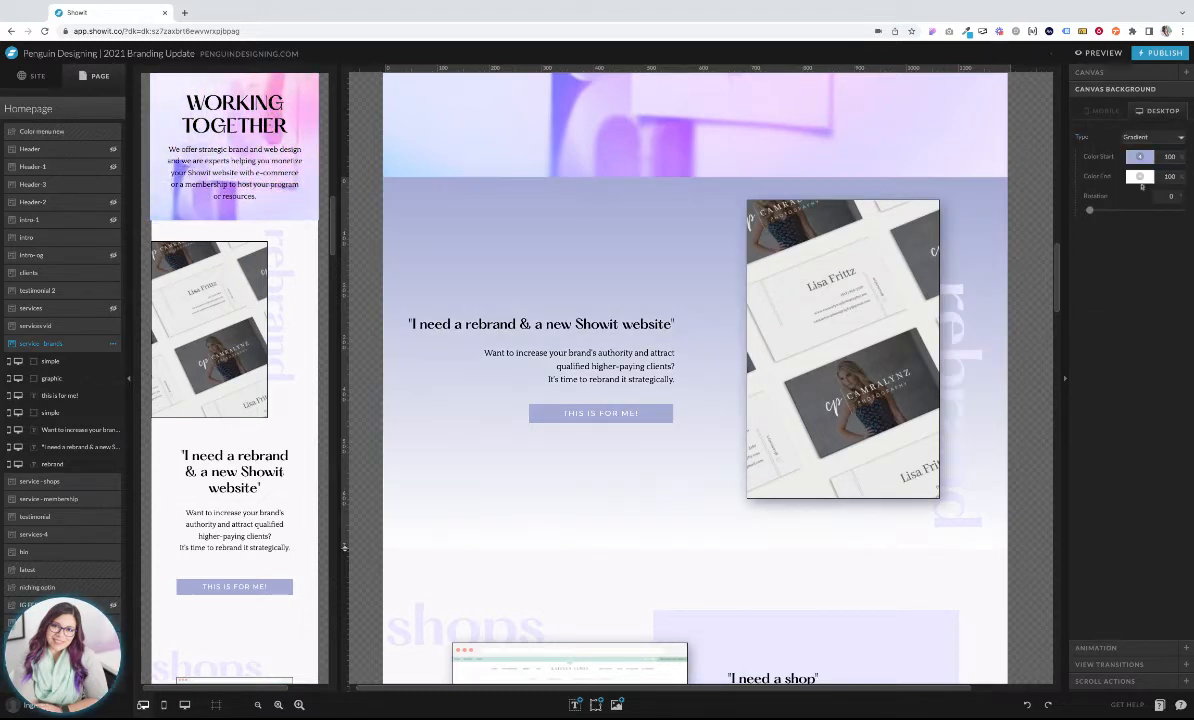
- Try pink swatch 3 as the rebrand gradient's end colour, and compare it with mint swatch 2 fading to white
{"action": "left_click", "coordinate": [1140, 177]}
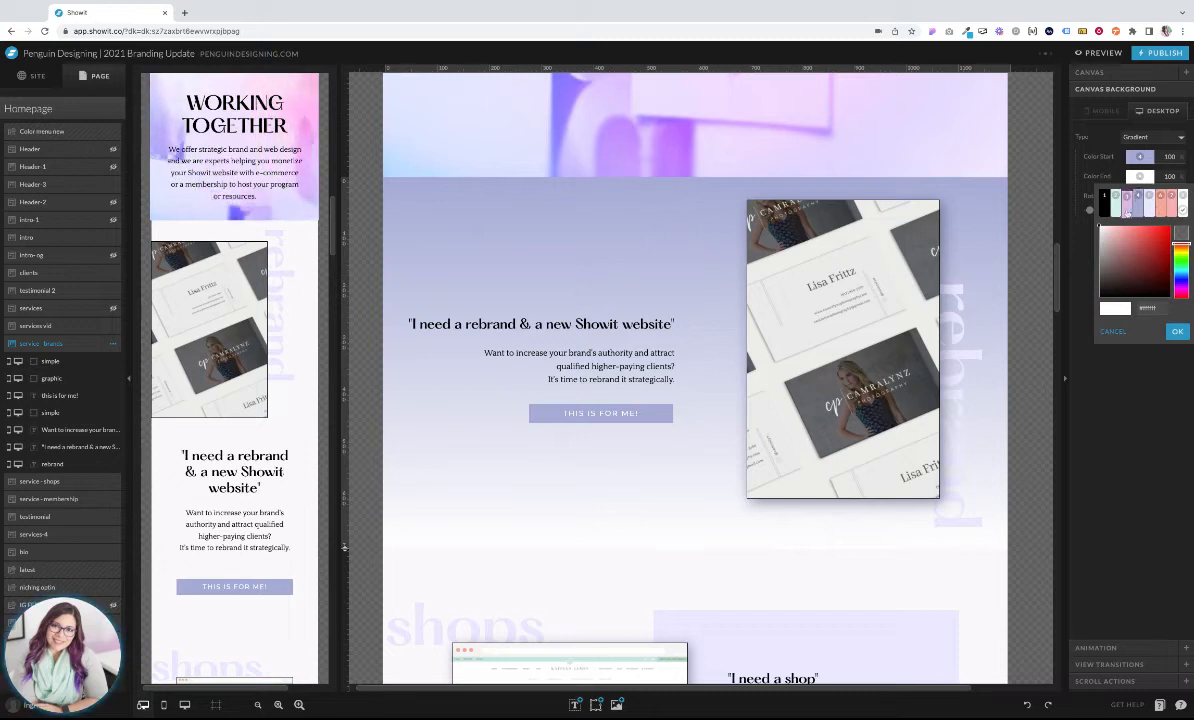
{"action": "left_click", "coordinate": [1127, 201]}
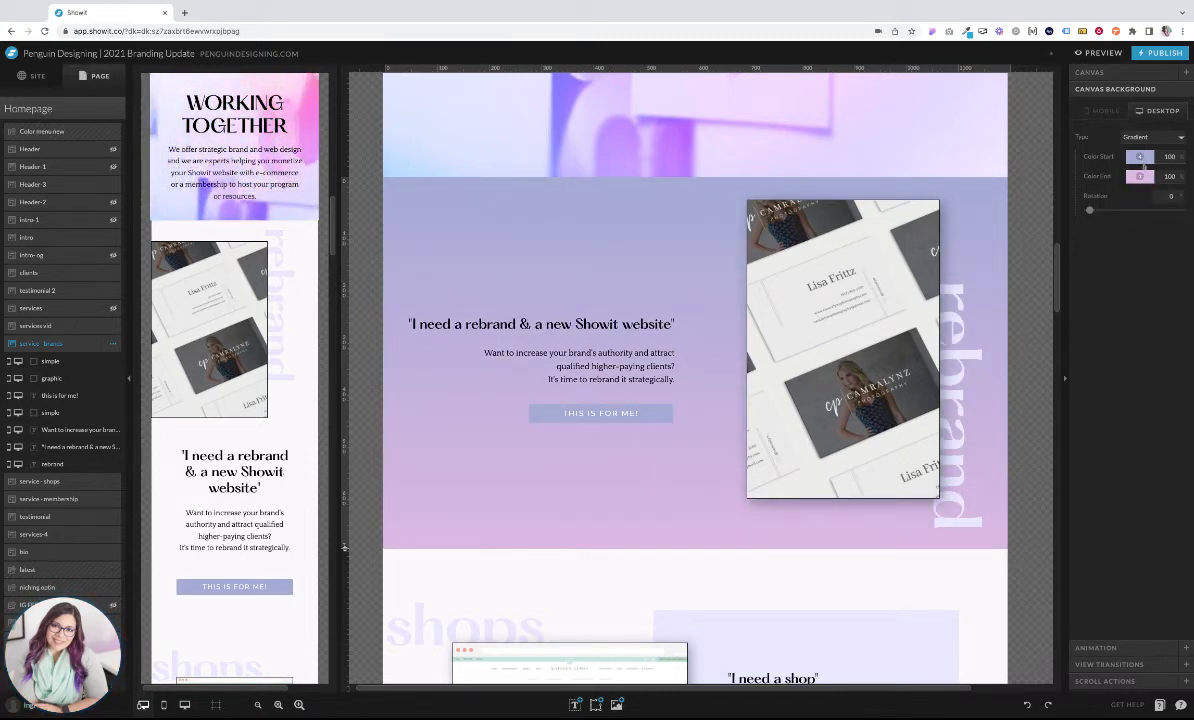
{"action": "left_click", "coordinate": [1141, 157]}
{"action": "left_click", "coordinate": [1147, 171]}
{"action": "left_click", "coordinate": [1141, 176]}
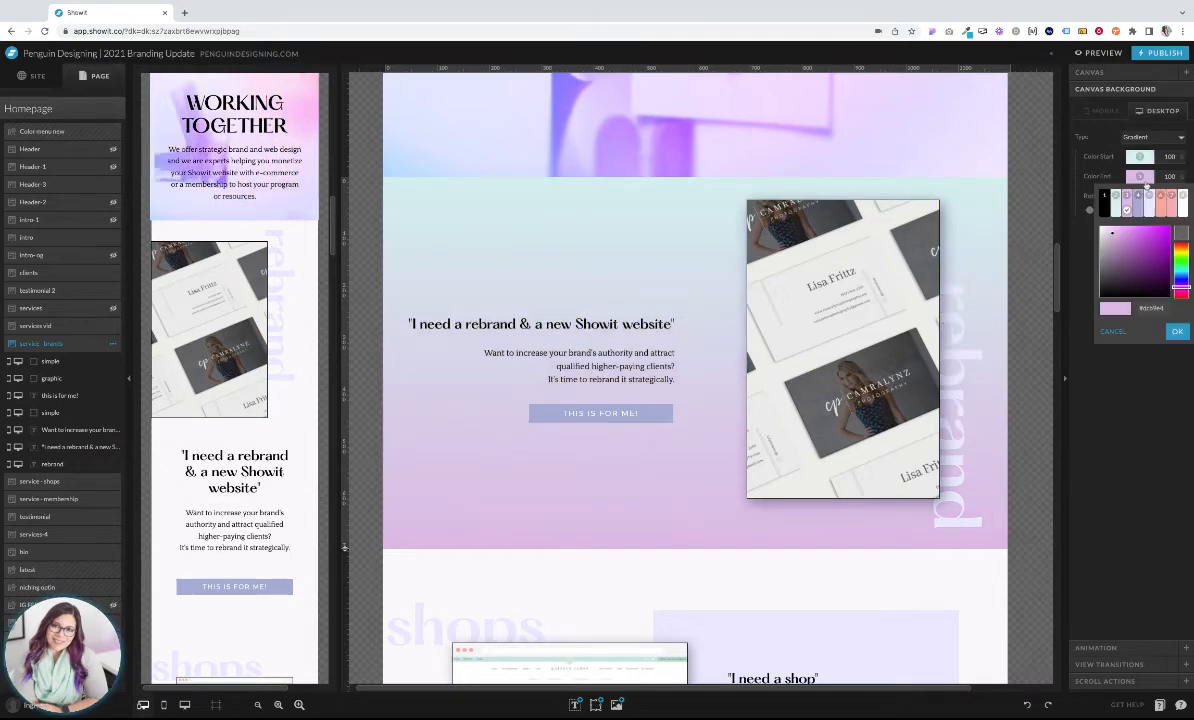
{"action": "left_click", "coordinate": [1103, 200]}
- Set the shop section's canvas background colour to white so it blends with the rebrand gradient above
{"action": "left_click", "coordinate": [603, 569]}
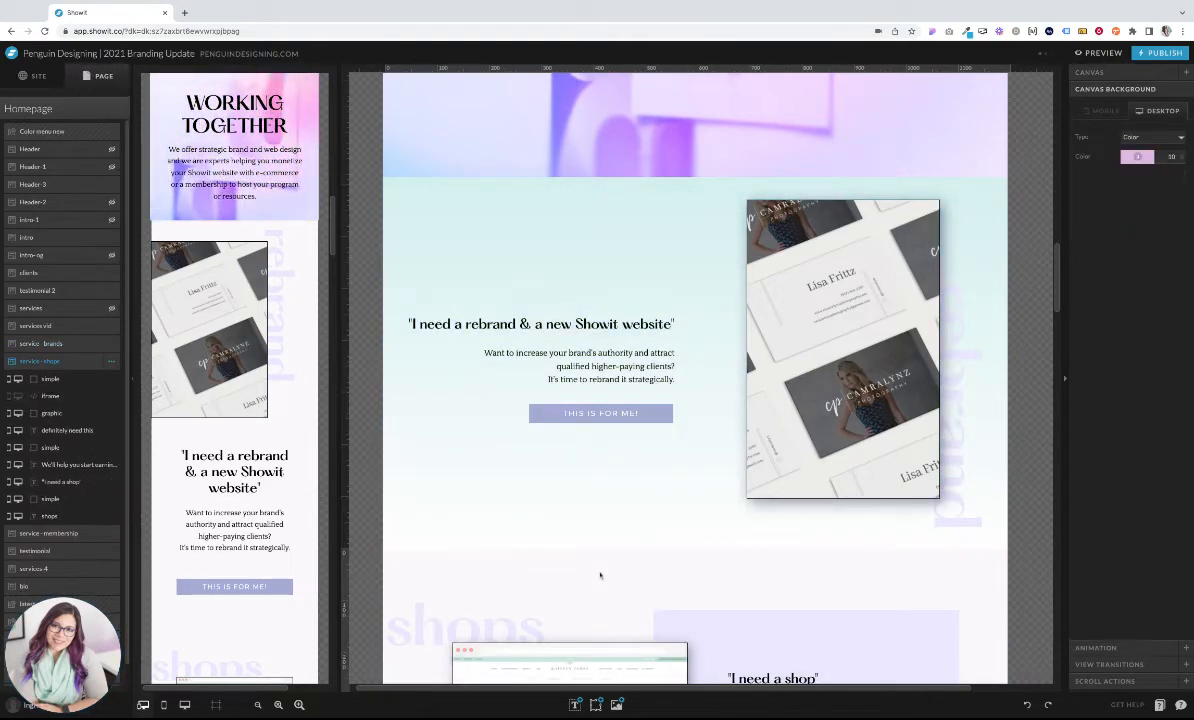
{"action": "left_click", "coordinate": [1137, 157]}
{"action": "left_click", "coordinate": [1181, 180]}
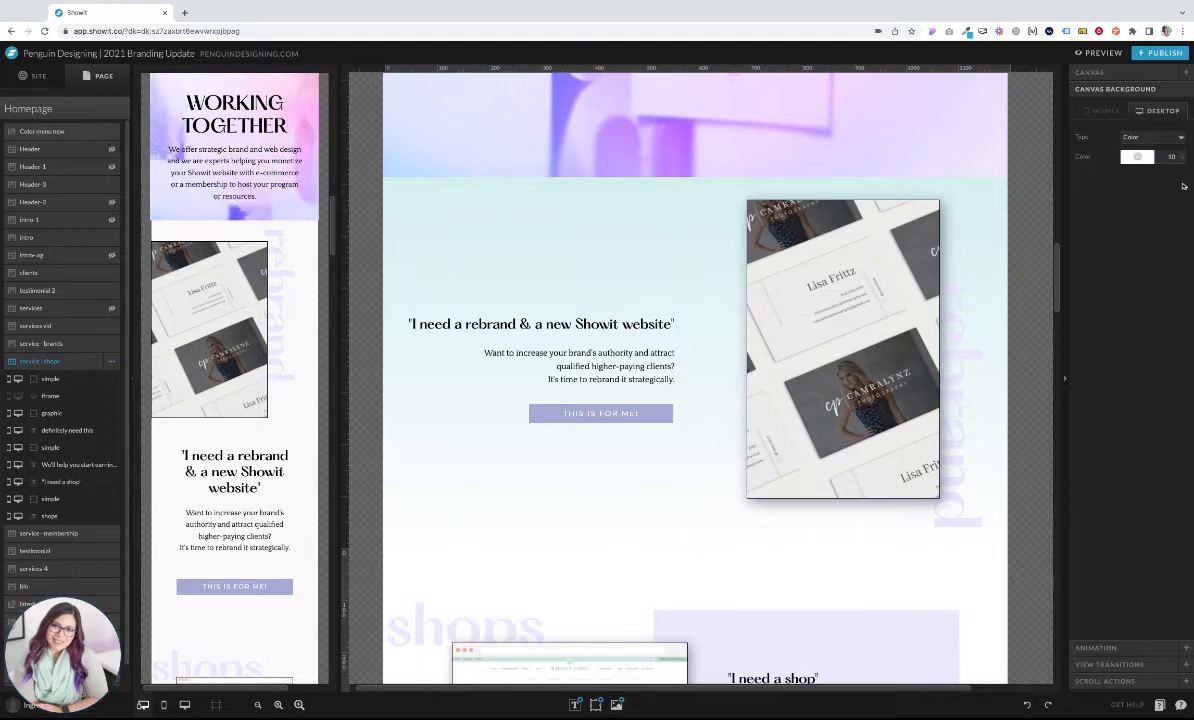
- Set the start colour of the rebrand section's background gradient to the pale lavender brand swatch 5
{"action": "scroll", "coordinate": [1034, 583], "scroll_direction": "down", "scroll_amount": 3}
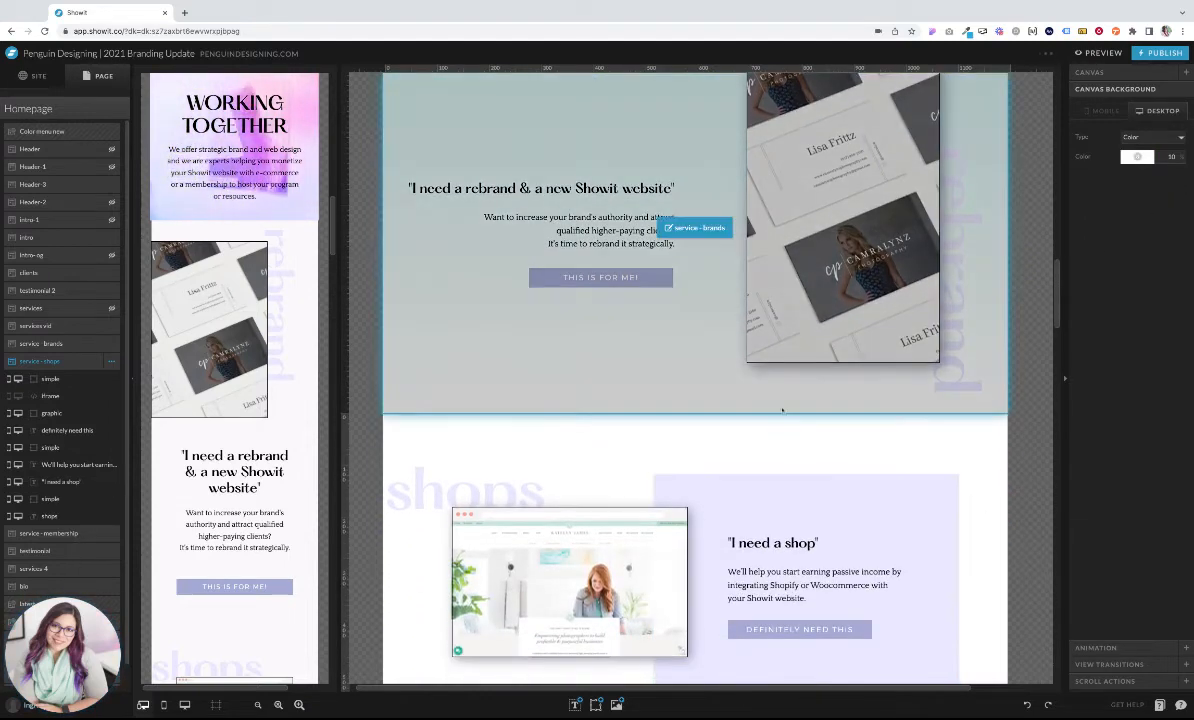
{"action": "scroll", "coordinate": [686, 460], "scroll_direction": "up", "scroll_amount": 1}
{"action": "left_click", "coordinate": [687, 459]}
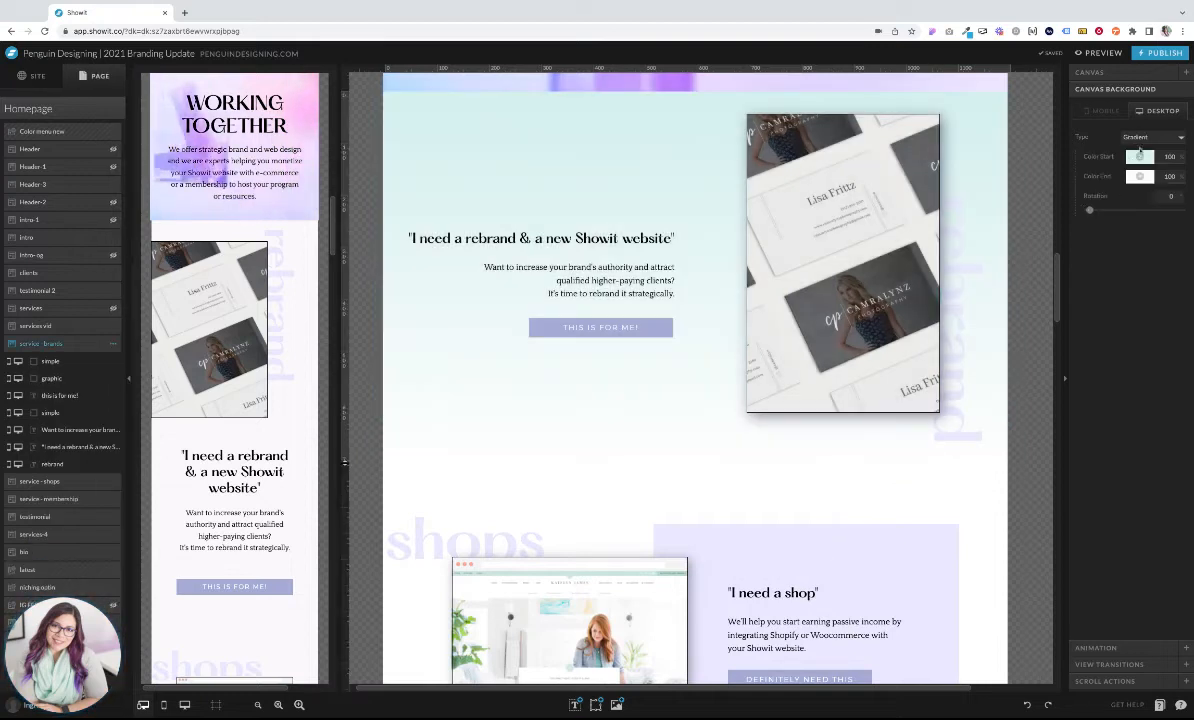
{"action": "left_click", "coordinate": [1145, 151]}
{"action": "left_click", "coordinate": [1144, 189]}
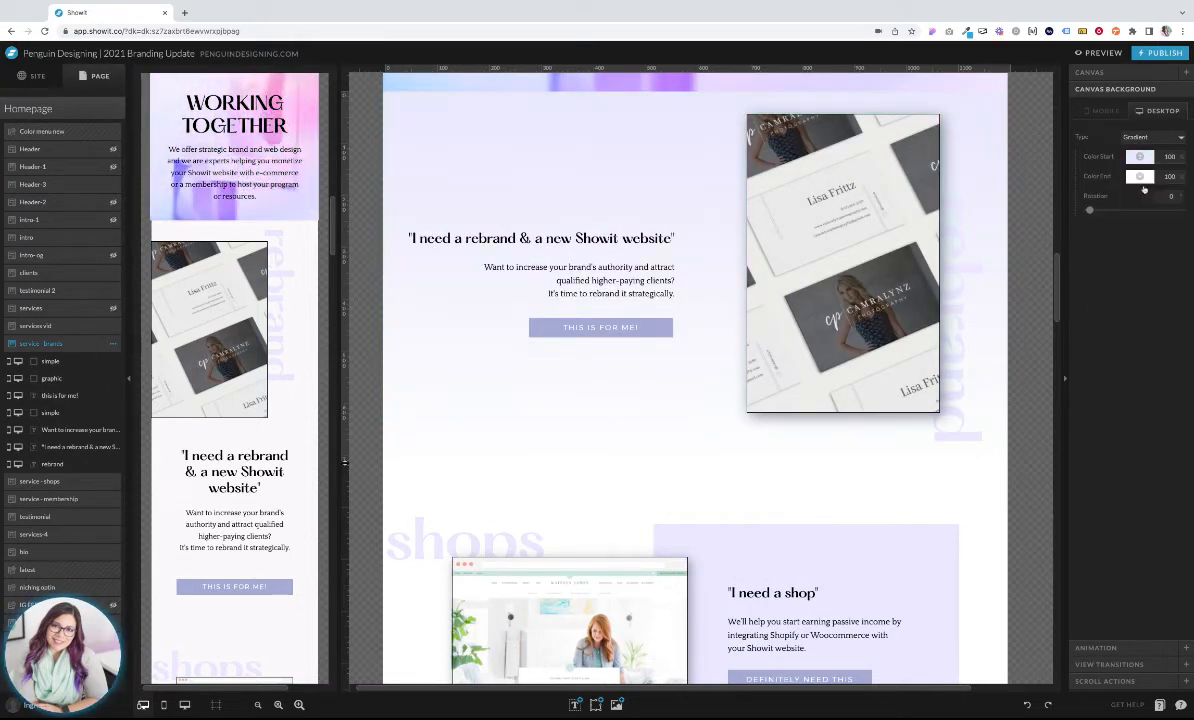
- Try the rotation setting on the rebrand section's background gradient and check the transition into the shop section
{"action": "left_click", "coordinate": [828, 515]}
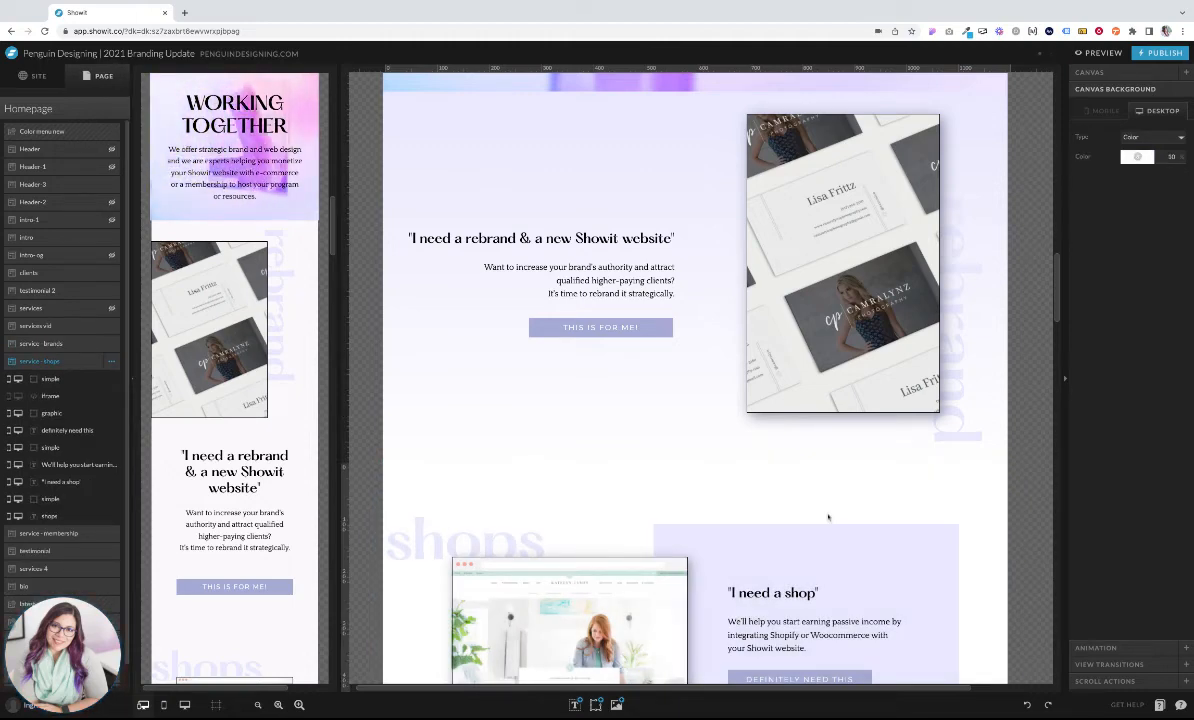
{"action": "left_click", "coordinate": [718, 412]}
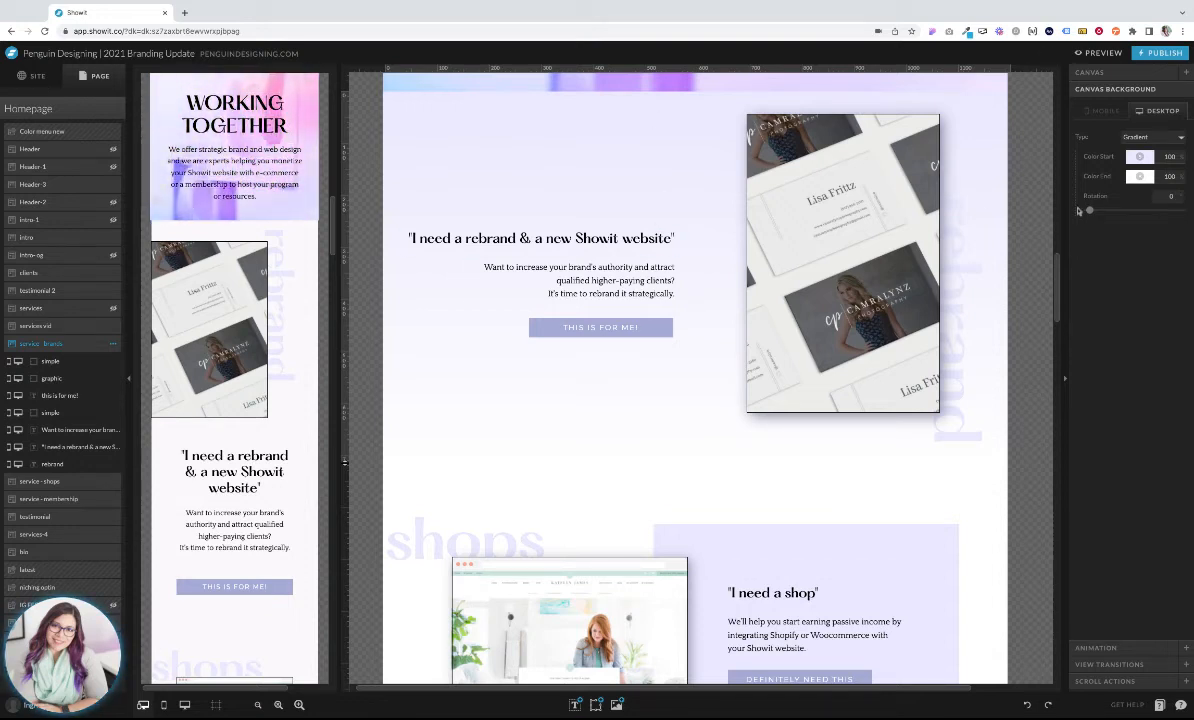
{"action": "mouse_move", "coordinate": [1089, 210]}
{"action": "left_mouse_down"}
{"action": "mouse_move", "coordinate": [1179, 210]}
{"action": "mouse_move", "coordinate": [1090, 210]}
{"action": "left_mouse_up"}
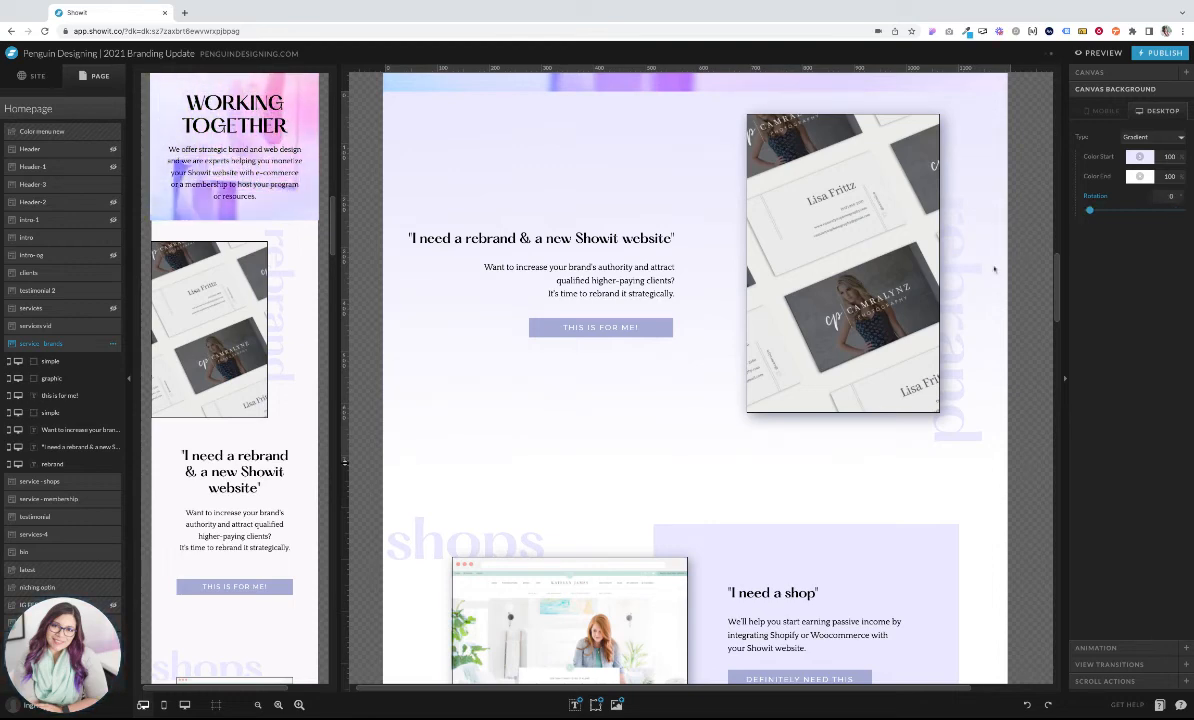
{"action": "left_click", "coordinate": [783, 496]}
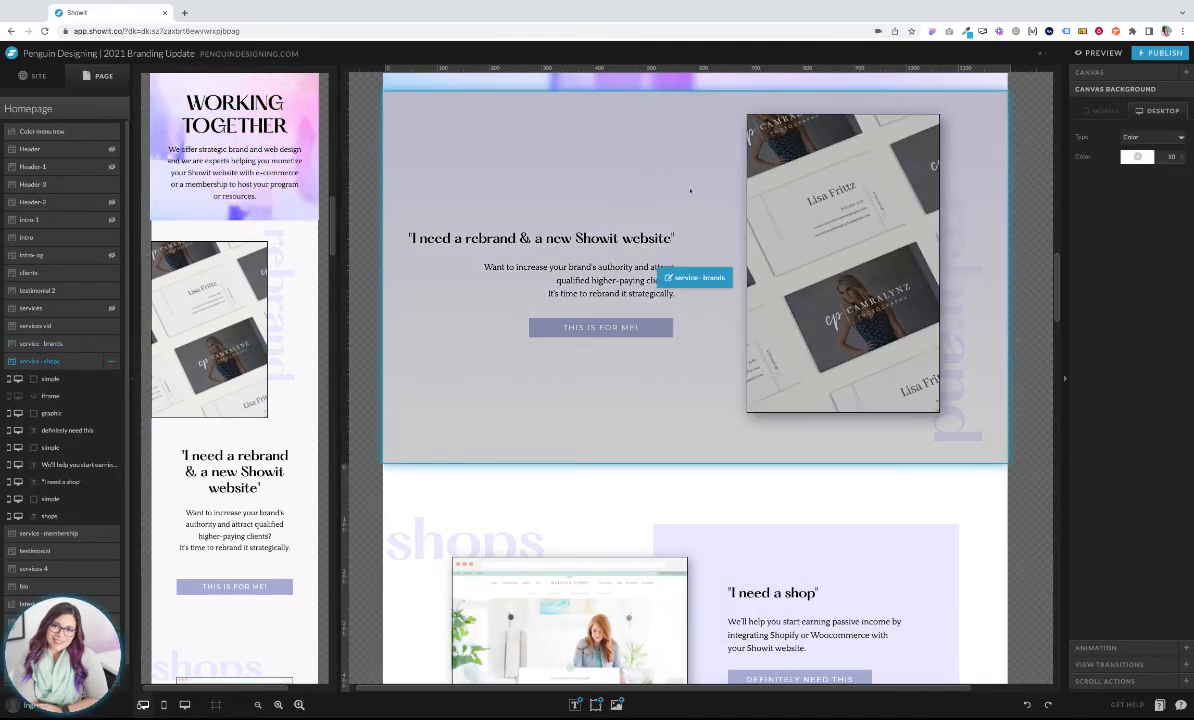
- Examine the rebrand image's drop shadow and the gradient's blend into the shop section, comparing them with the other homepage sections
{"action": "scroll", "coordinate": [690, 190], "scroll_direction": "down", "scroll_amount": 1}
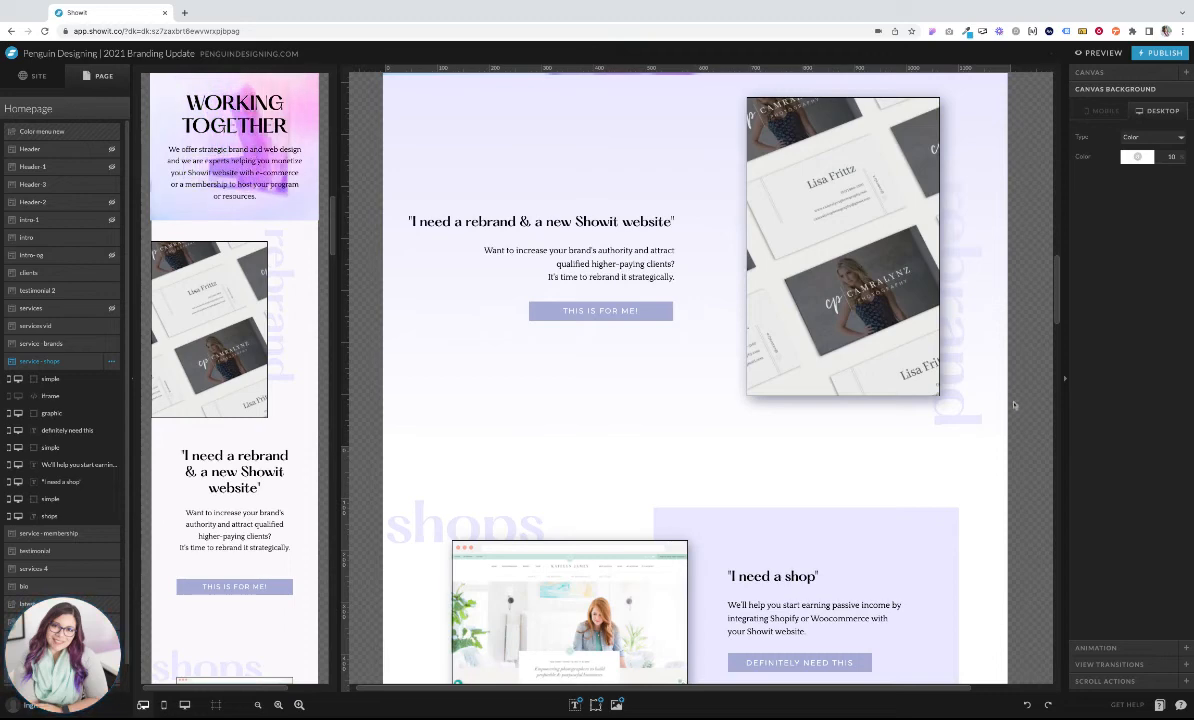
{"action": "scroll", "coordinate": [1046, 496], "scroll_direction": "down", "scroll_amount": 10}
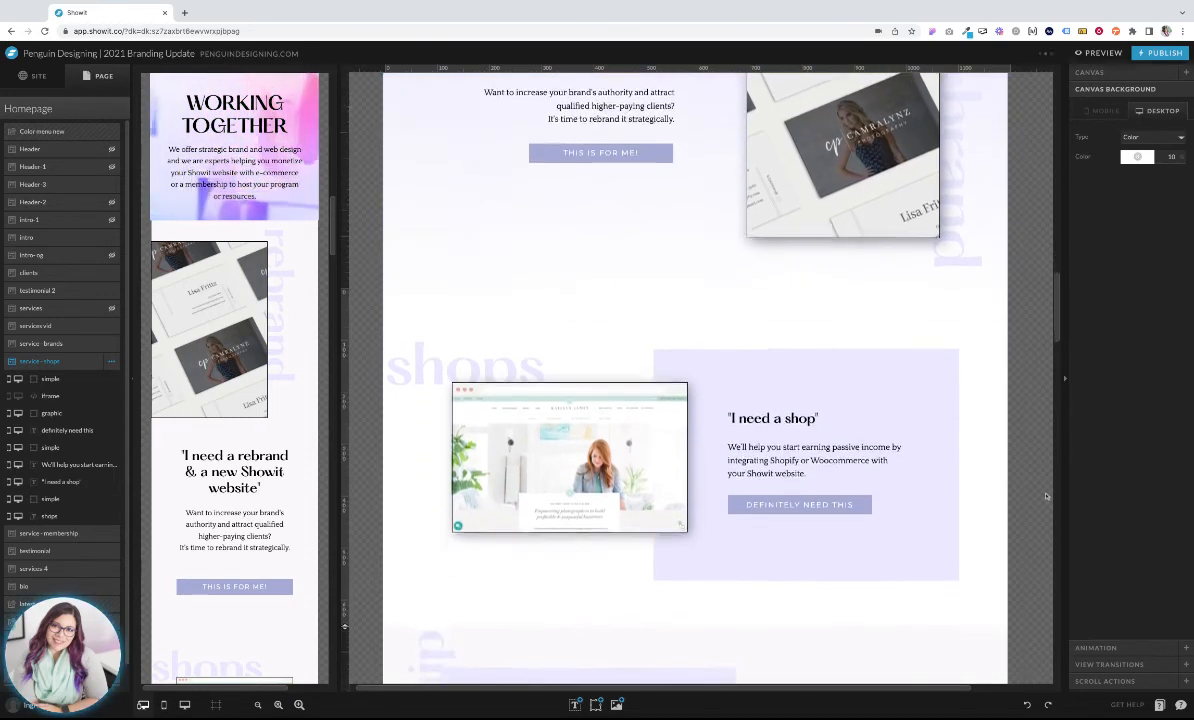
{"action": "scroll", "coordinate": [992, 349], "scroll_direction": "up", "scroll_amount": 12}
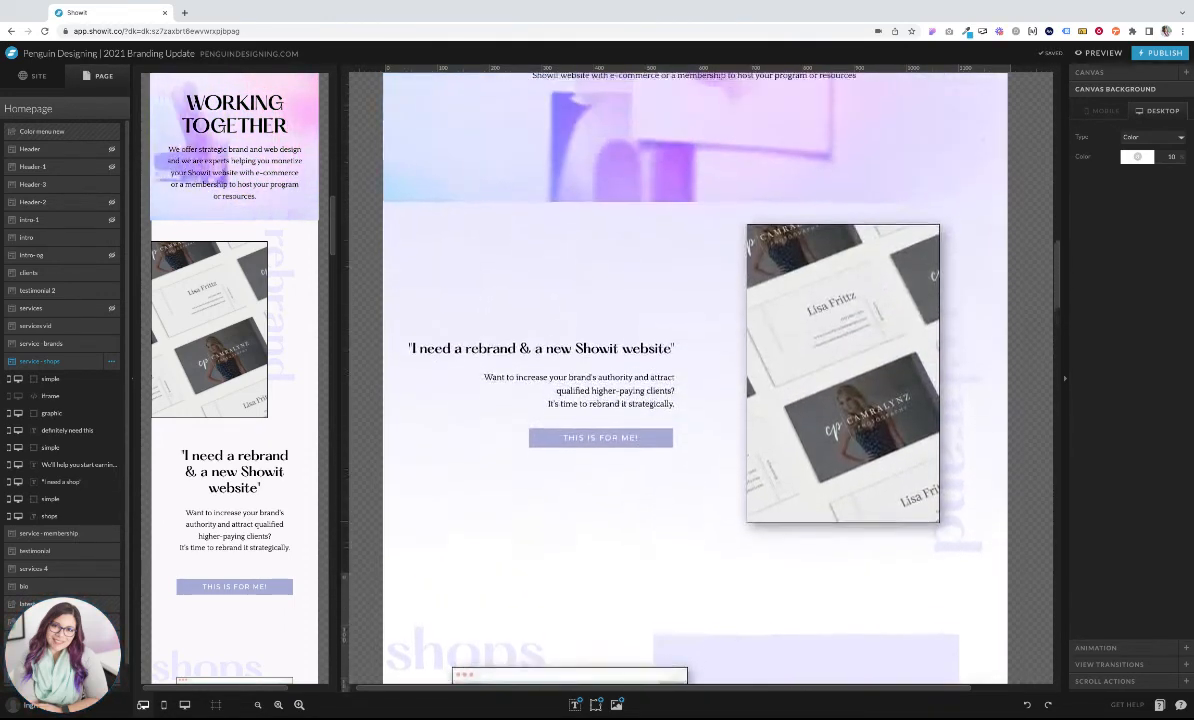
{"action": "scroll", "coordinate": [992, 349], "scroll_direction": "down", "scroll_amount": 1}
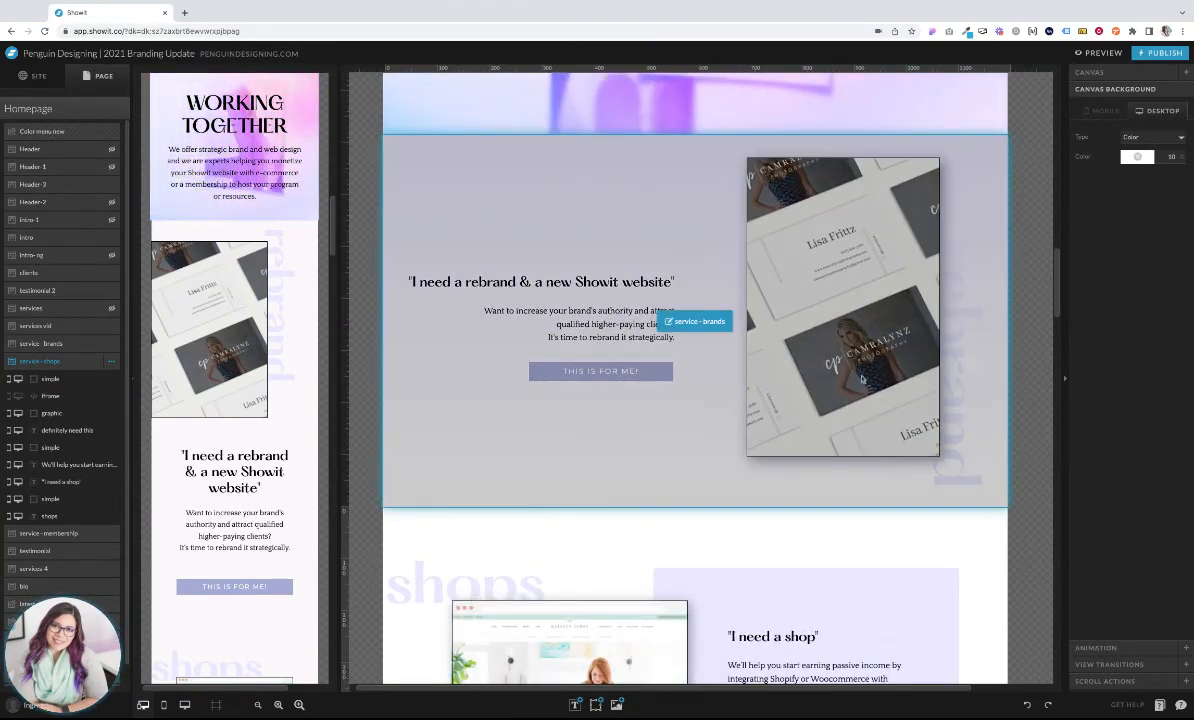
{"action": "left_click", "coordinate": [862, 379]}
{"action": "left_click", "coordinate": [862, 379]}
{"action": "scroll", "coordinate": [862, 379], "scroll_direction": "up", "scroll_amount": 9}
{"action": "scroll", "coordinate": [678, 453], "scroll_direction": "up", "scroll_amount": 20}
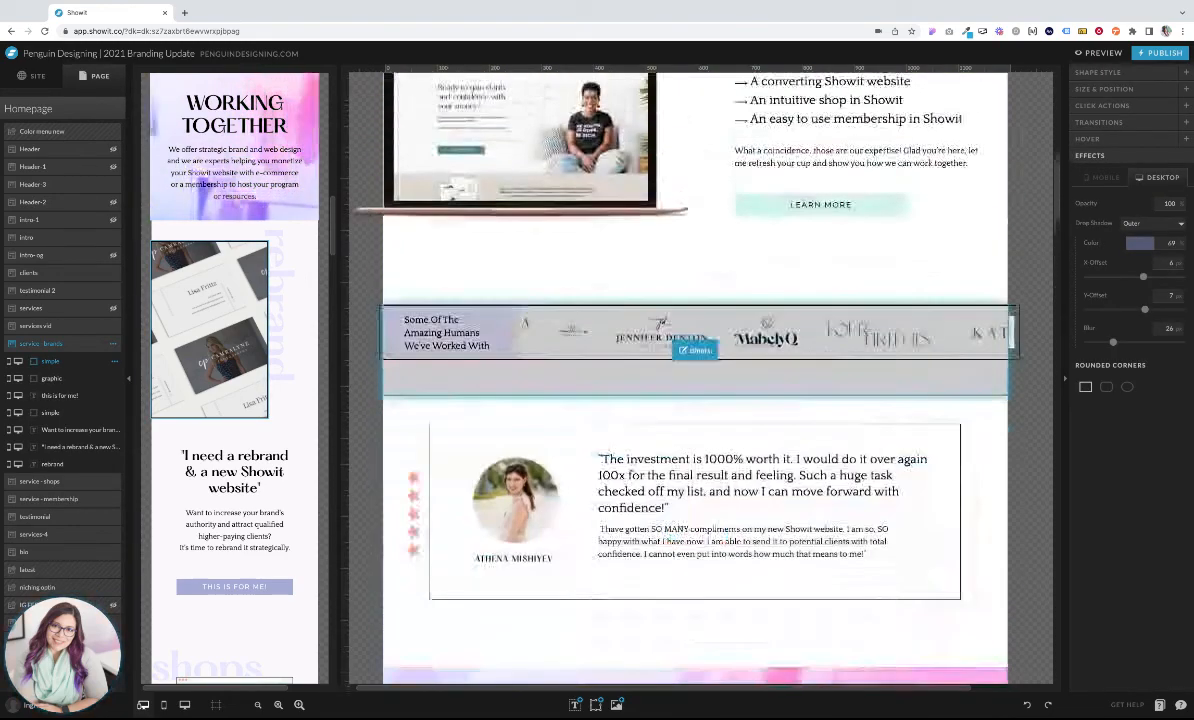
{"action": "scroll", "coordinate": [678, 453], "scroll_direction": "down", "scroll_amount": 12}
{"action": "scroll", "coordinate": [678, 453], "scroll_direction": "down", "scroll_amount": 20}
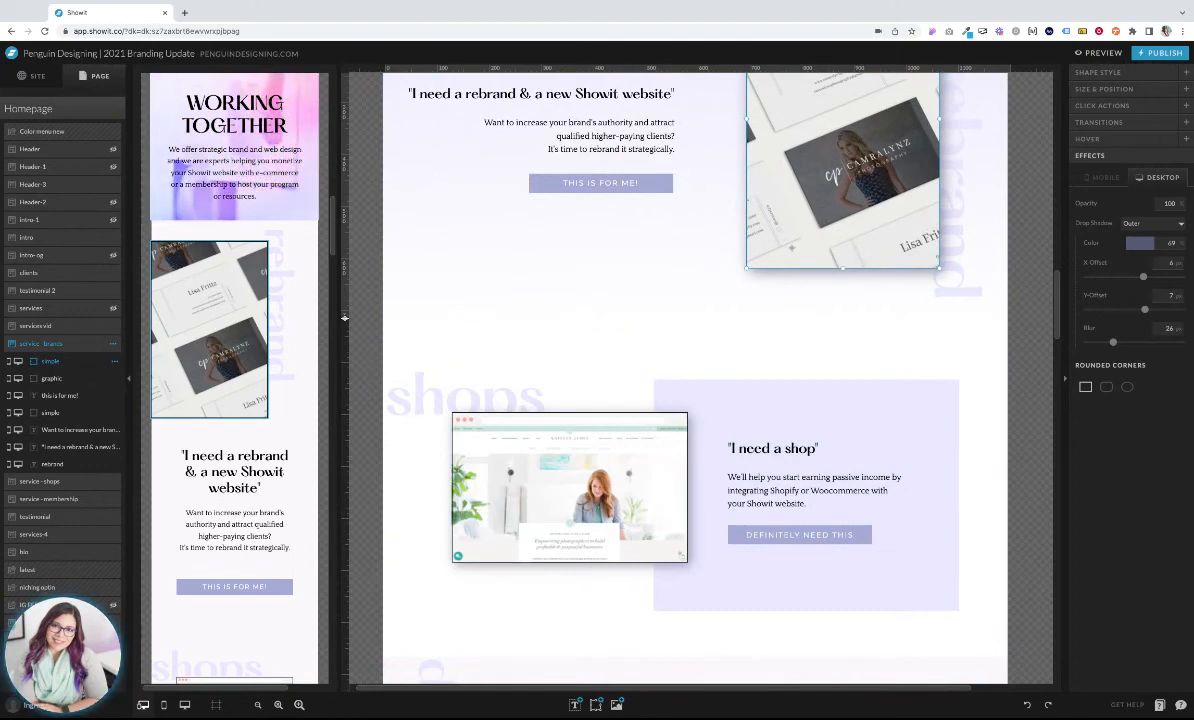
{"action": "scroll", "coordinate": [802, 307], "scroll_direction": "down", "scroll_amount": 3}
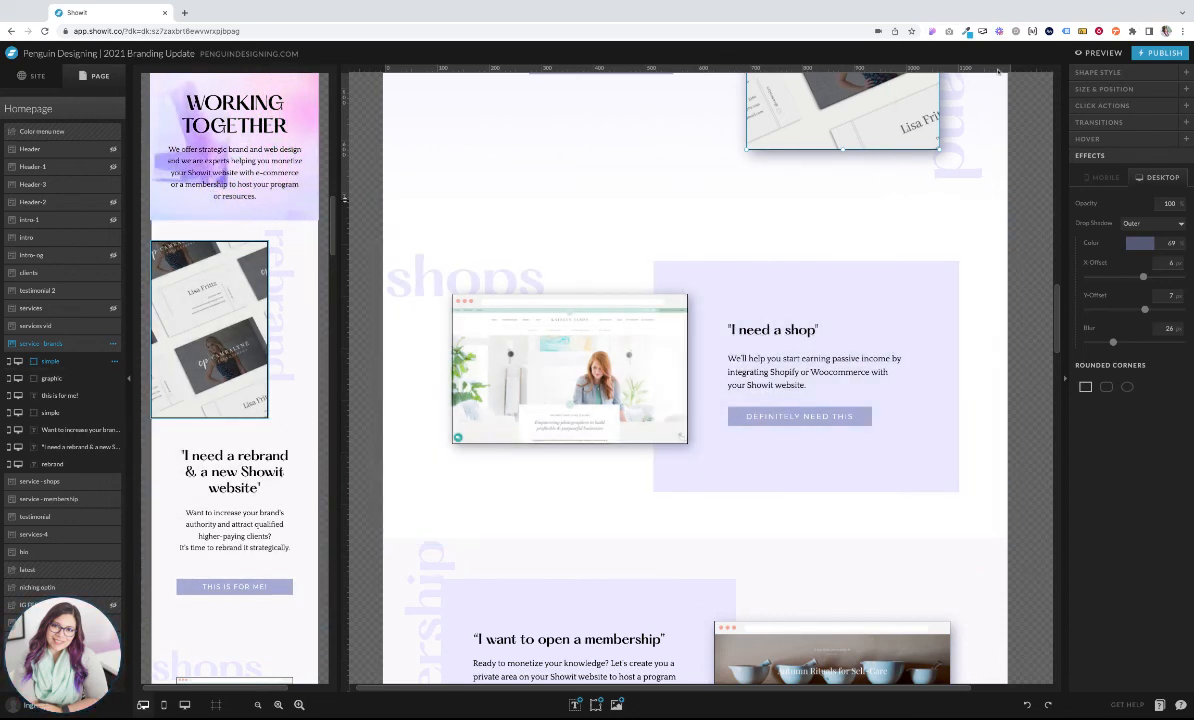
{"action": "scroll", "coordinate": [1000, 152], "scroll_direction": "up", "scroll_amount": 8}
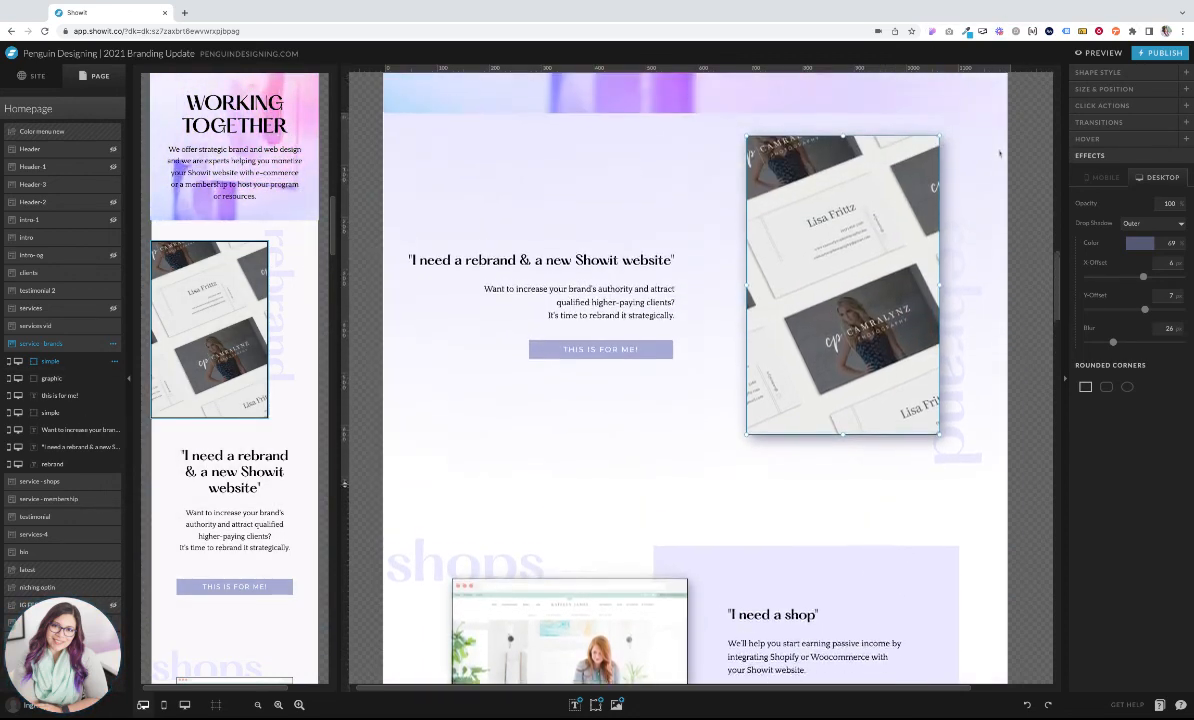